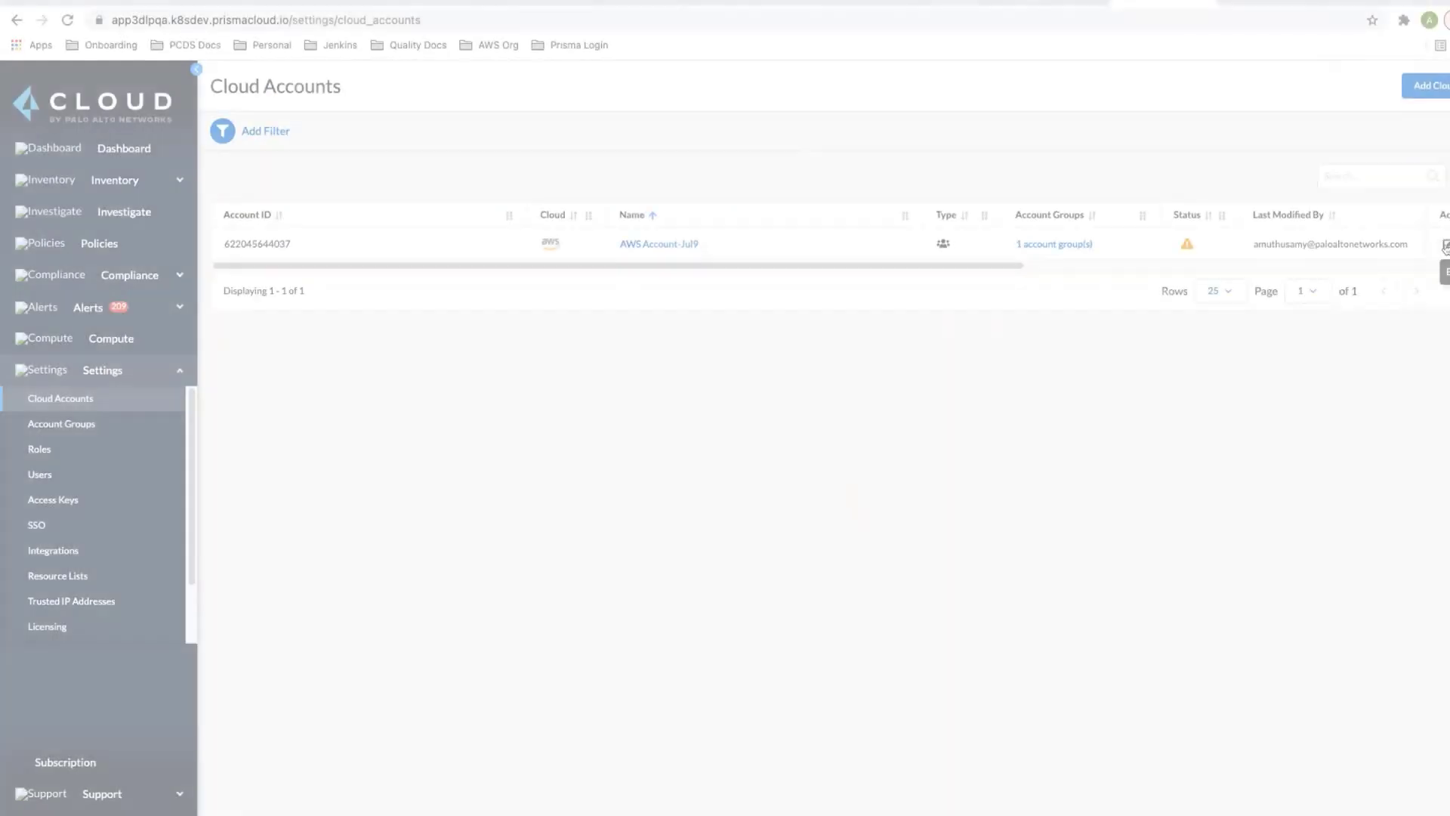
- From AWS Account-Jul9's Data Security configuration, launch the management account stack and copy the SNS Endpoint URL into its SNSEndpoint parameter
{"action": "left_click", "coordinate": [1445, 247]}
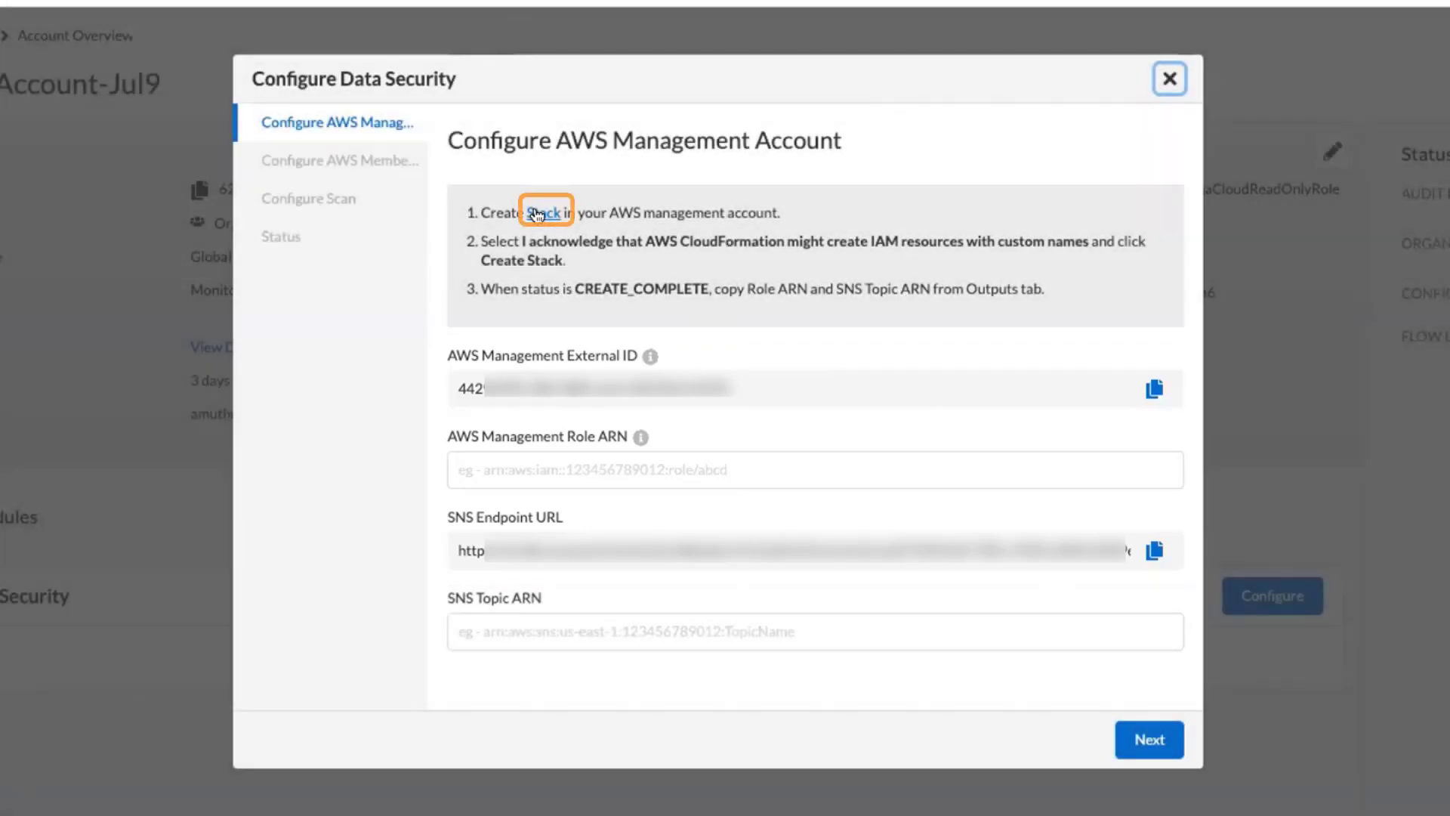
{"action": "left_click", "coordinate": [536, 215]}
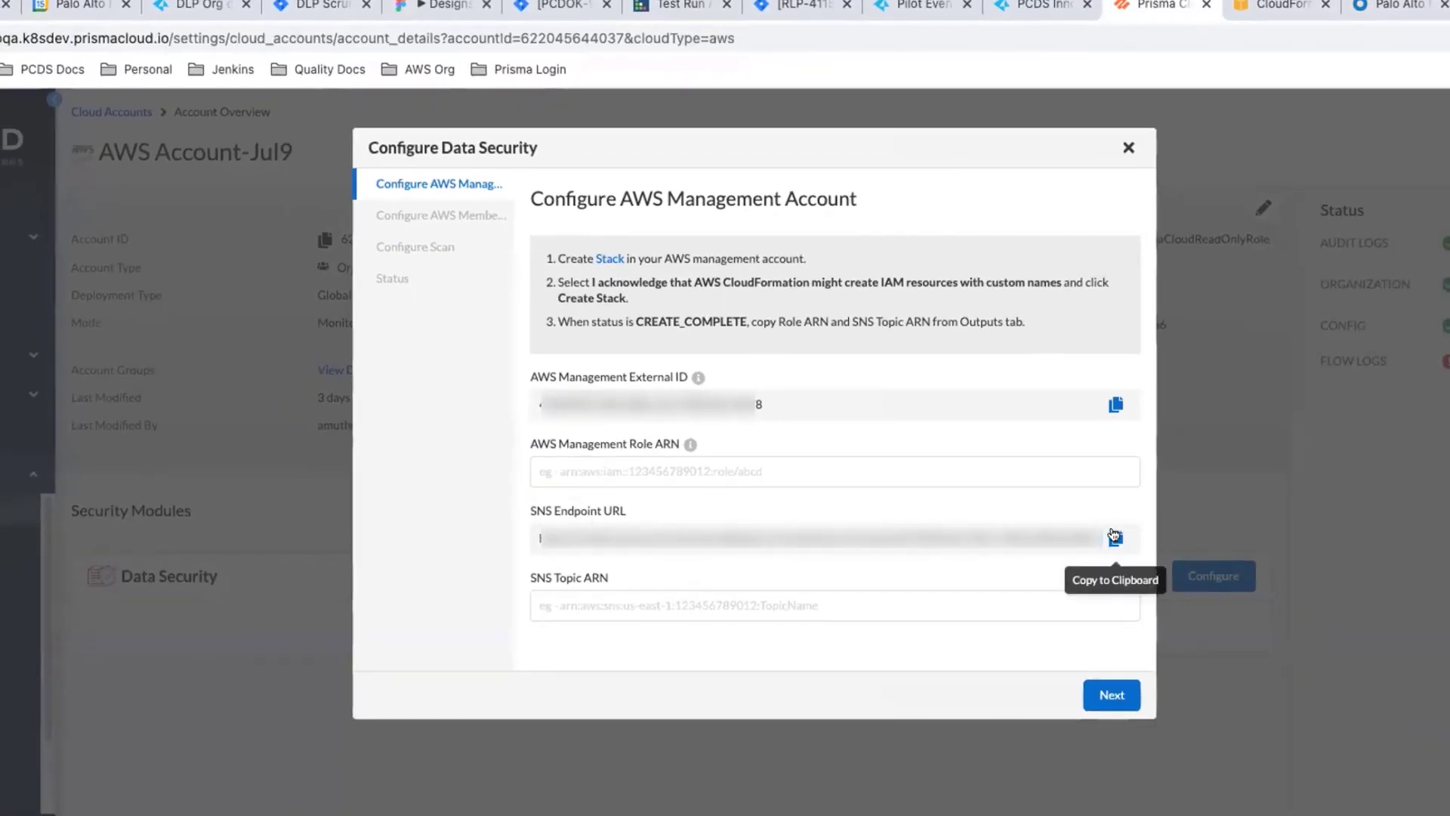
{"action": "left_click", "coordinate": [1114, 536]}
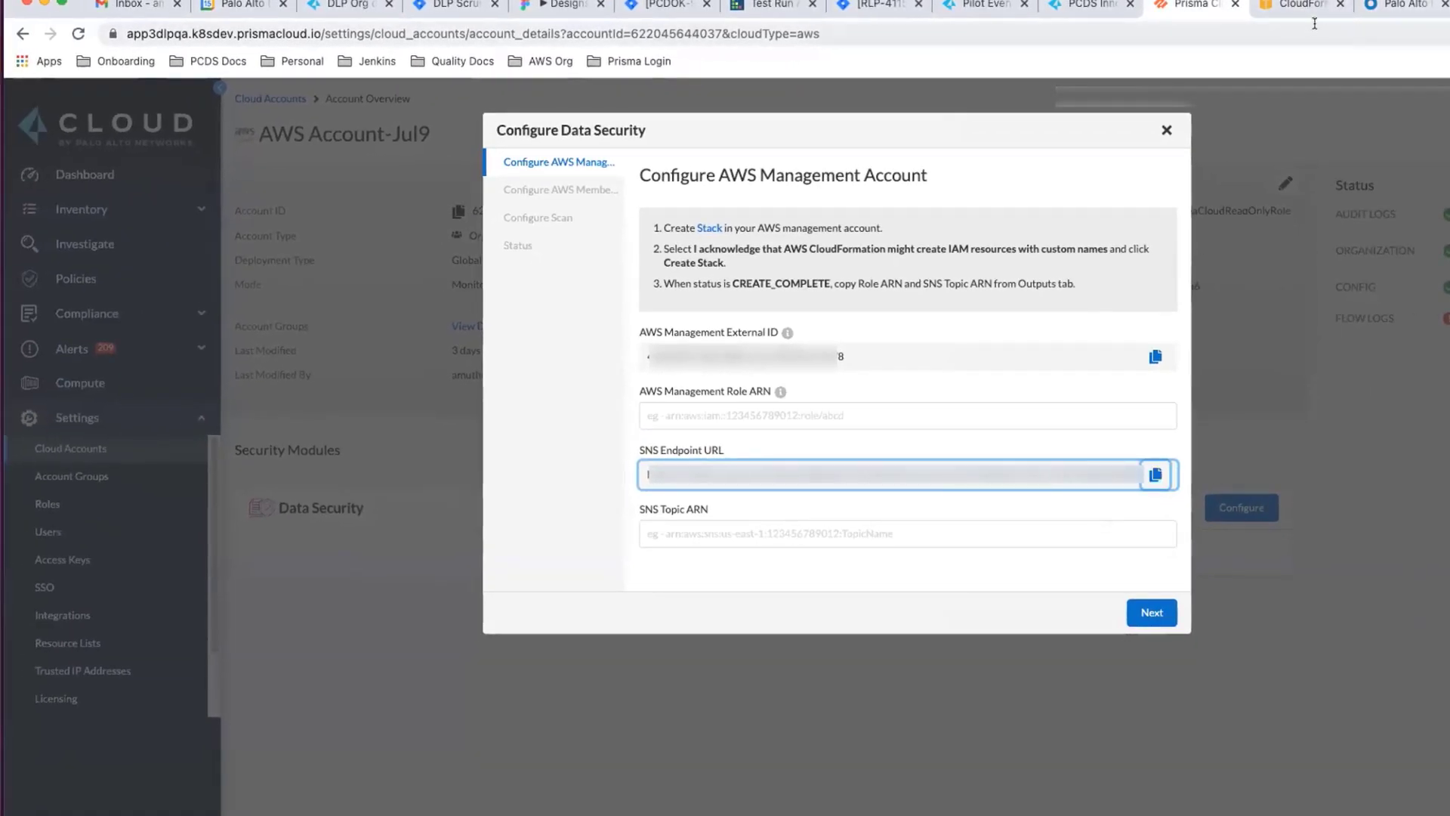
{"action": "left_click", "coordinate": [1303, 9]}
{"action": "left_click", "coordinate": [201, 604]}
{"action": "key", "text": "super+v"}
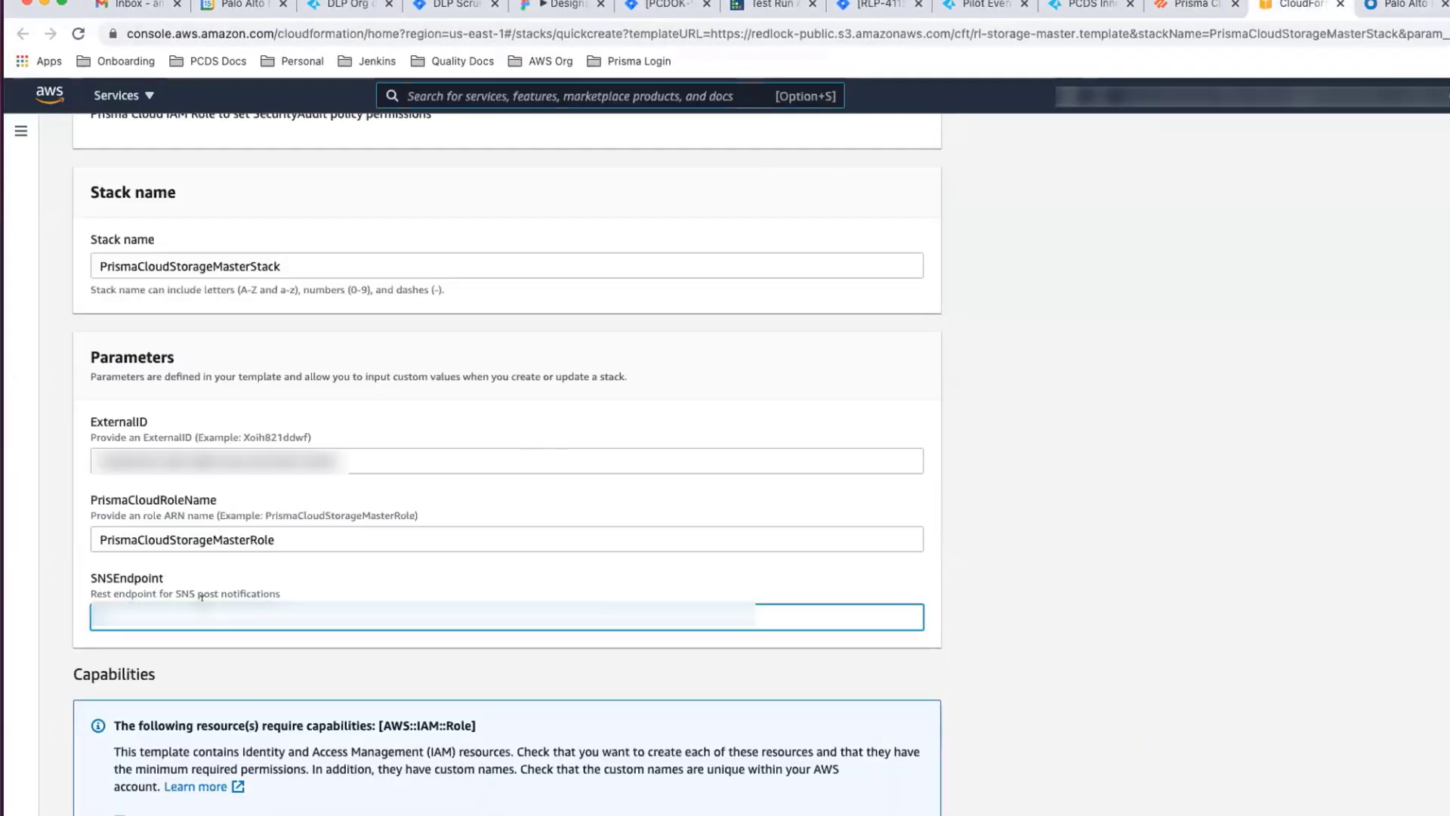
{"action": "key", "text": "super+v"}
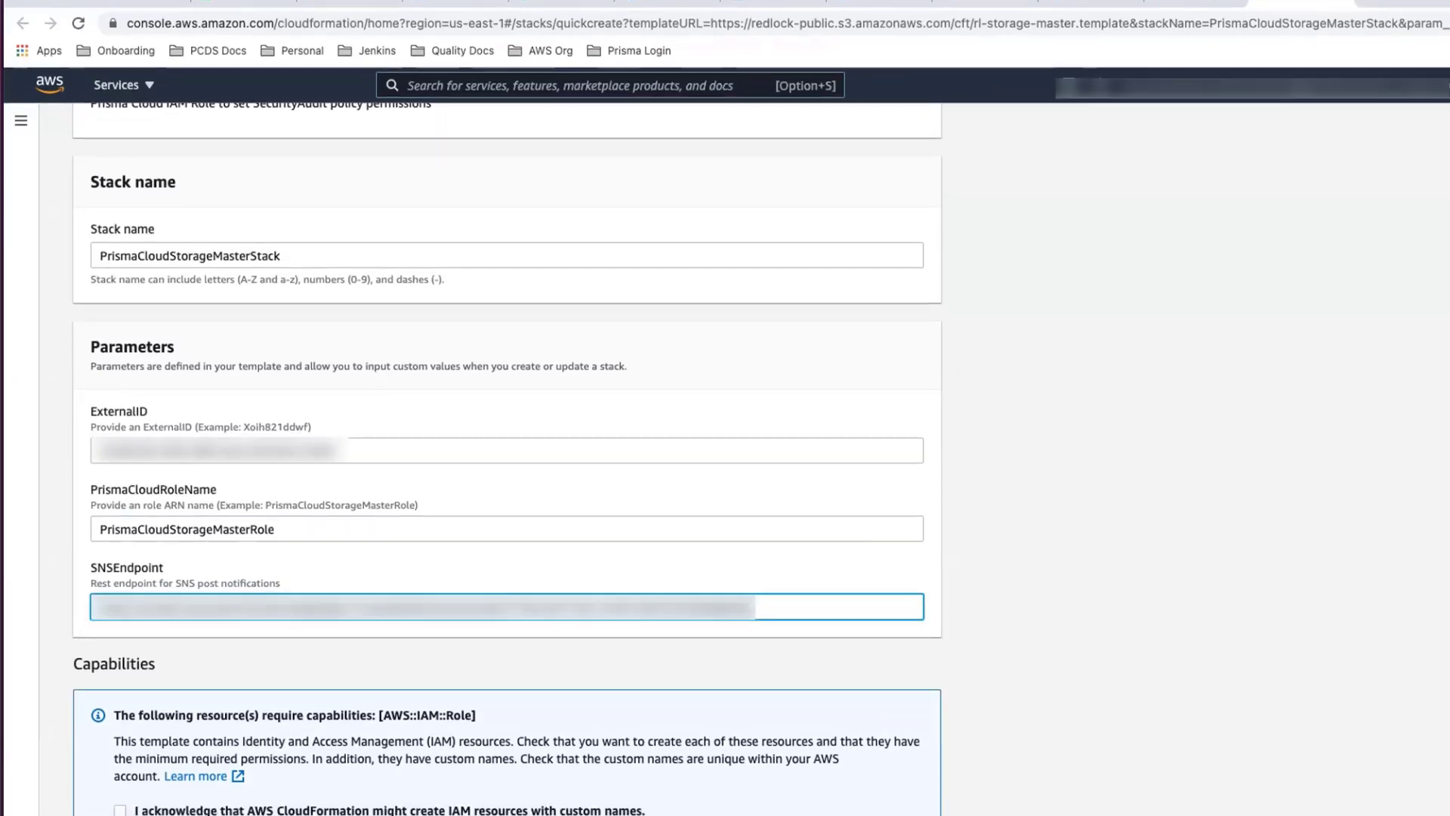
- Acknowledge the creation of IAM resources with custom names, create PrismaCloudStorageMasterStack, and refresh its events
{"action": "left_click", "coordinate": [120, 768]}
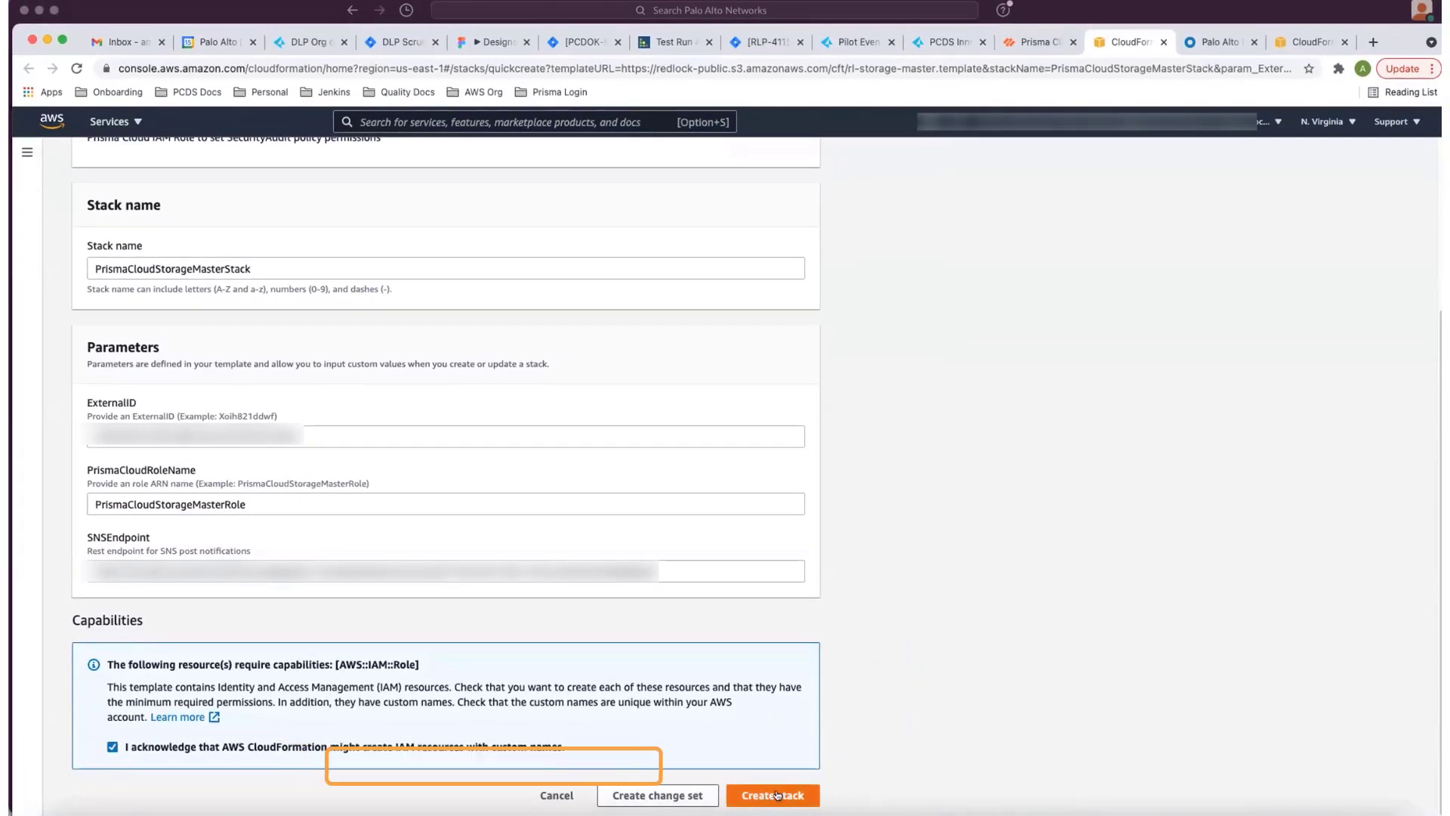
{"action": "left_click", "coordinate": [776, 794]}
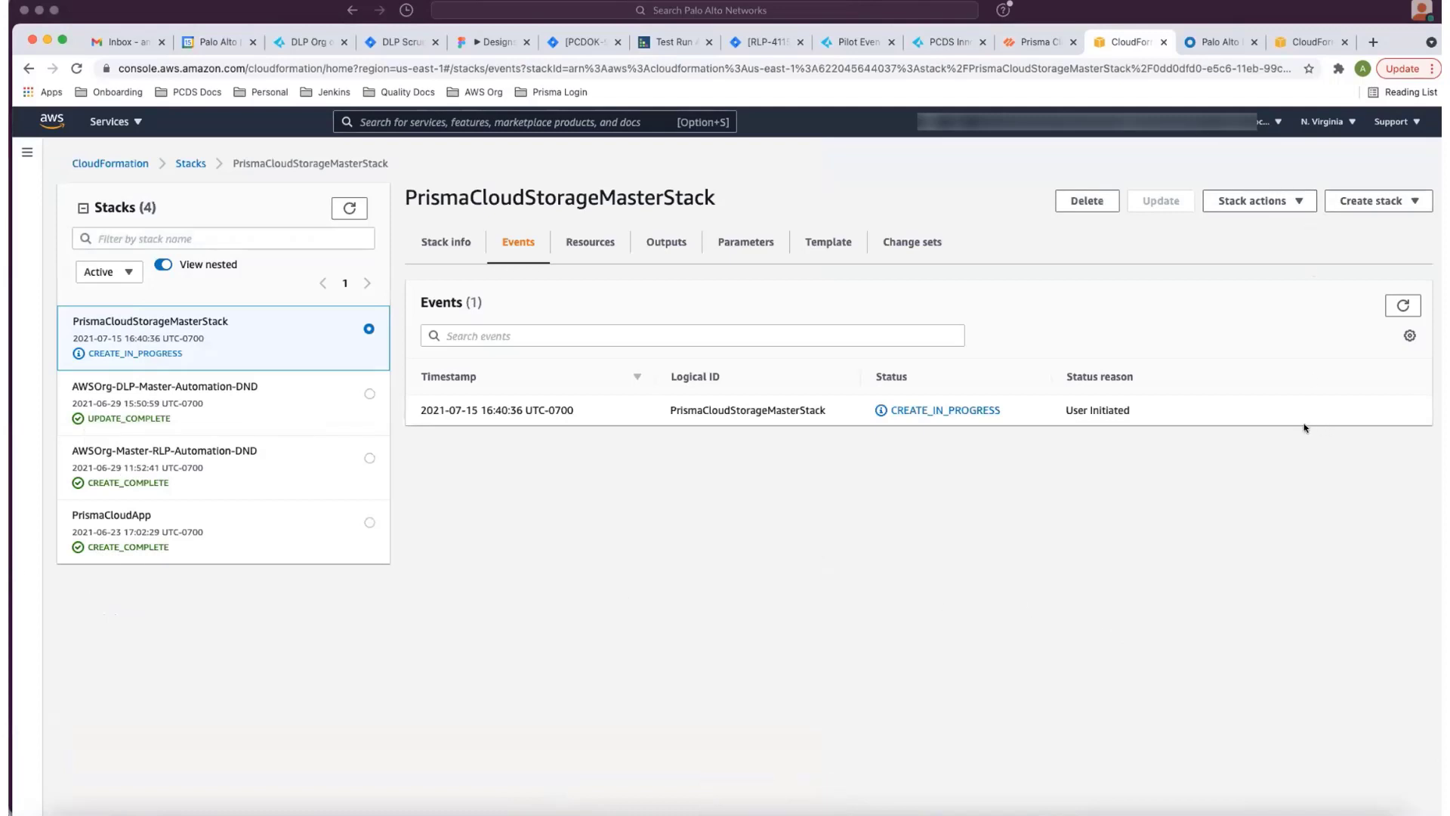
{"action": "left_click", "coordinate": [1403, 307]}
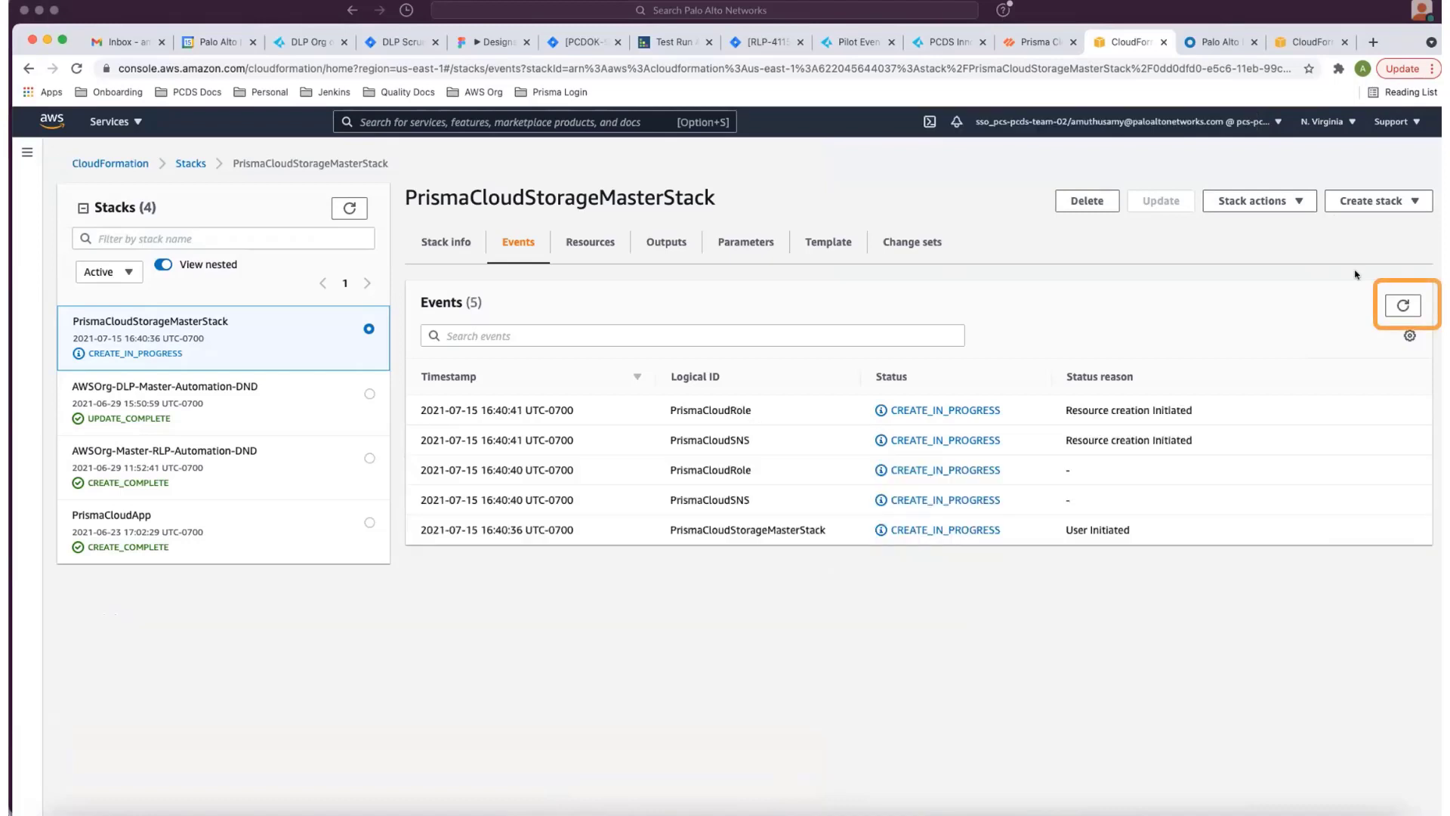
{"action": "left_click", "coordinate": [1403, 305]}
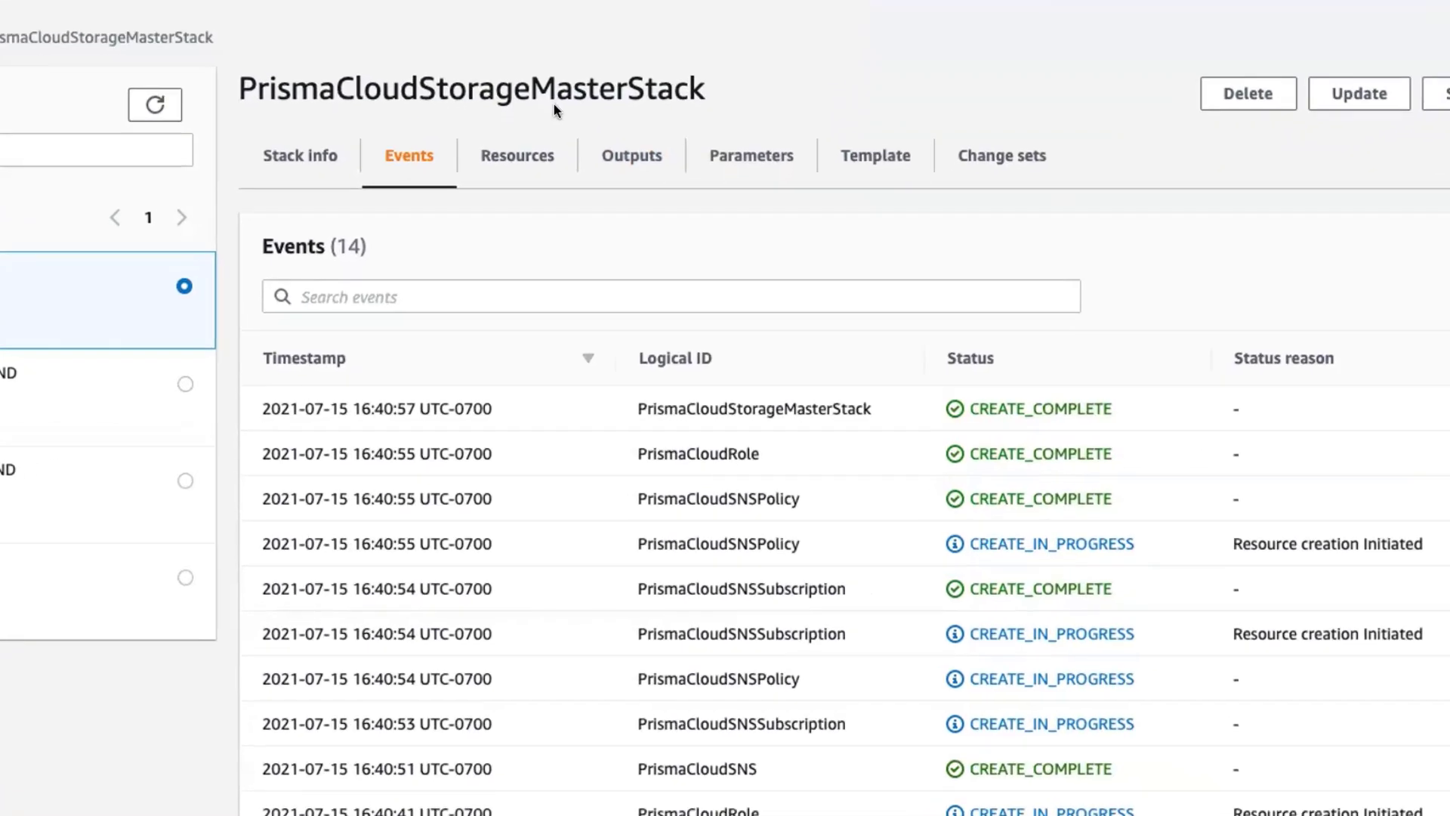
- Copy the PrismaCloudARN value from the stack's outputs into the AWS Management Role ARN field in Prisma Cloud
{"action": "left_click", "coordinate": [632, 148]}
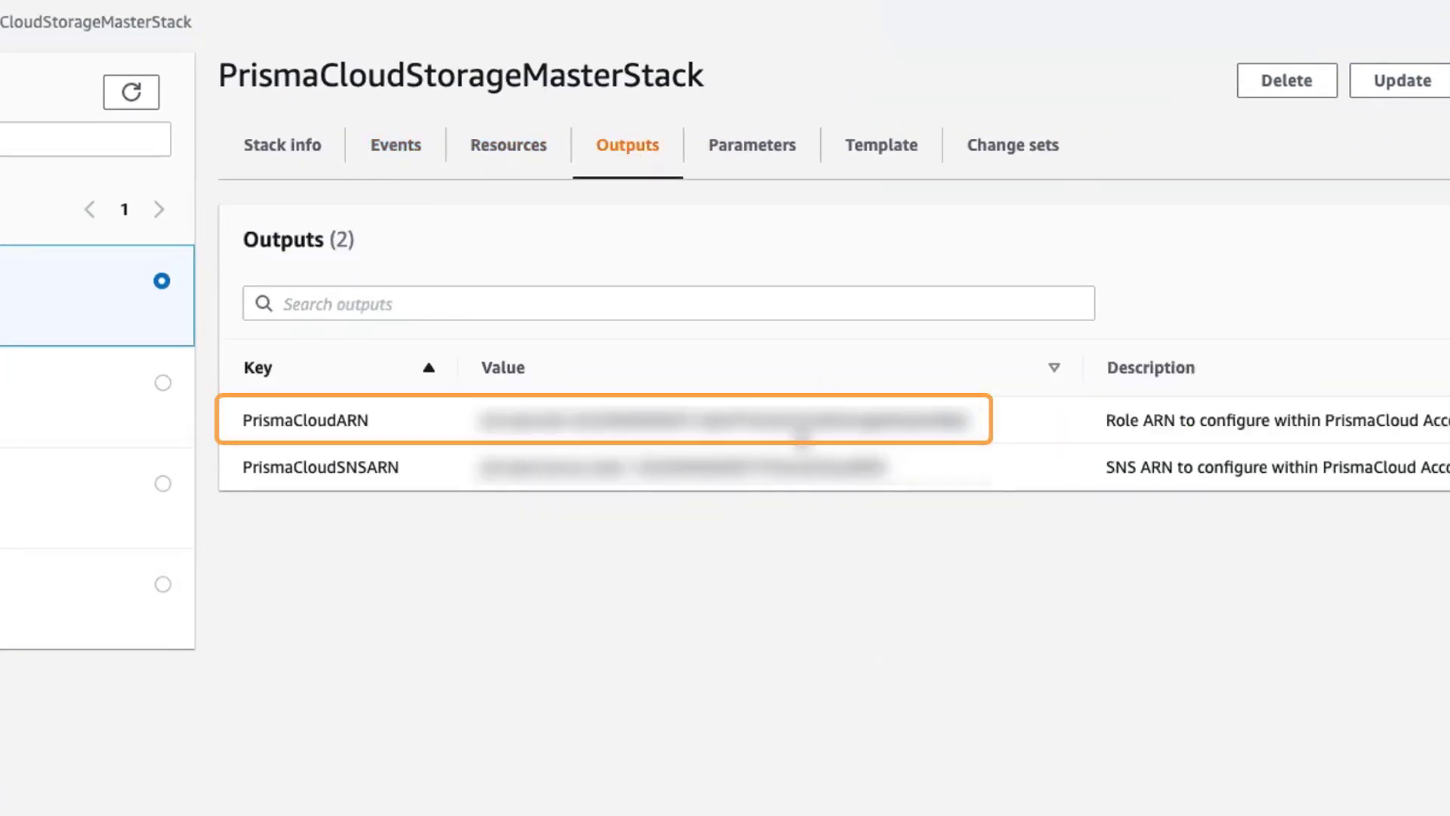
{"action": "triple_click", "coordinate": [510, 423]}
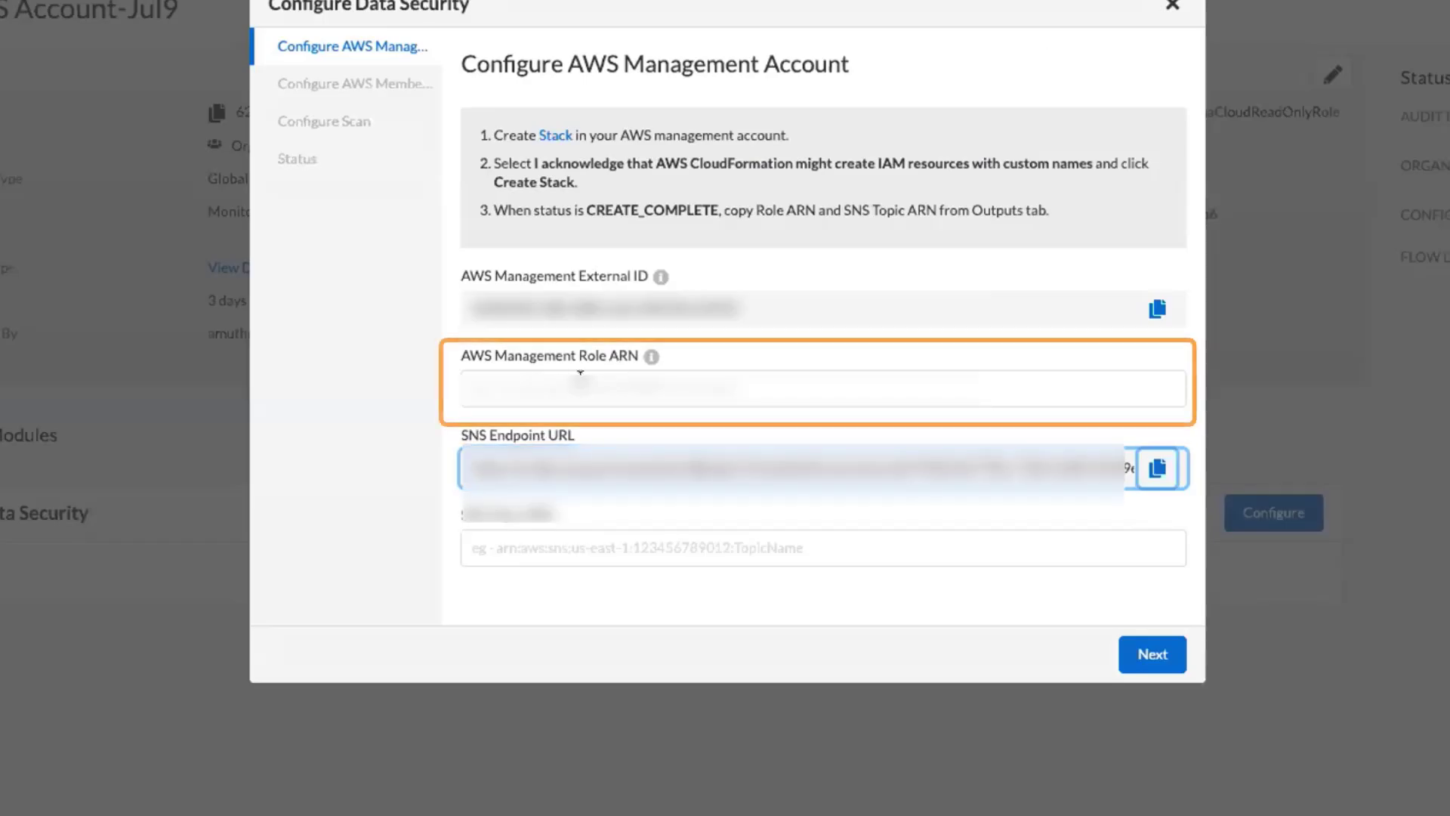
{"action": "left_click", "coordinate": [573, 386]}
{"action": "key", "text": "ctrl+v"}
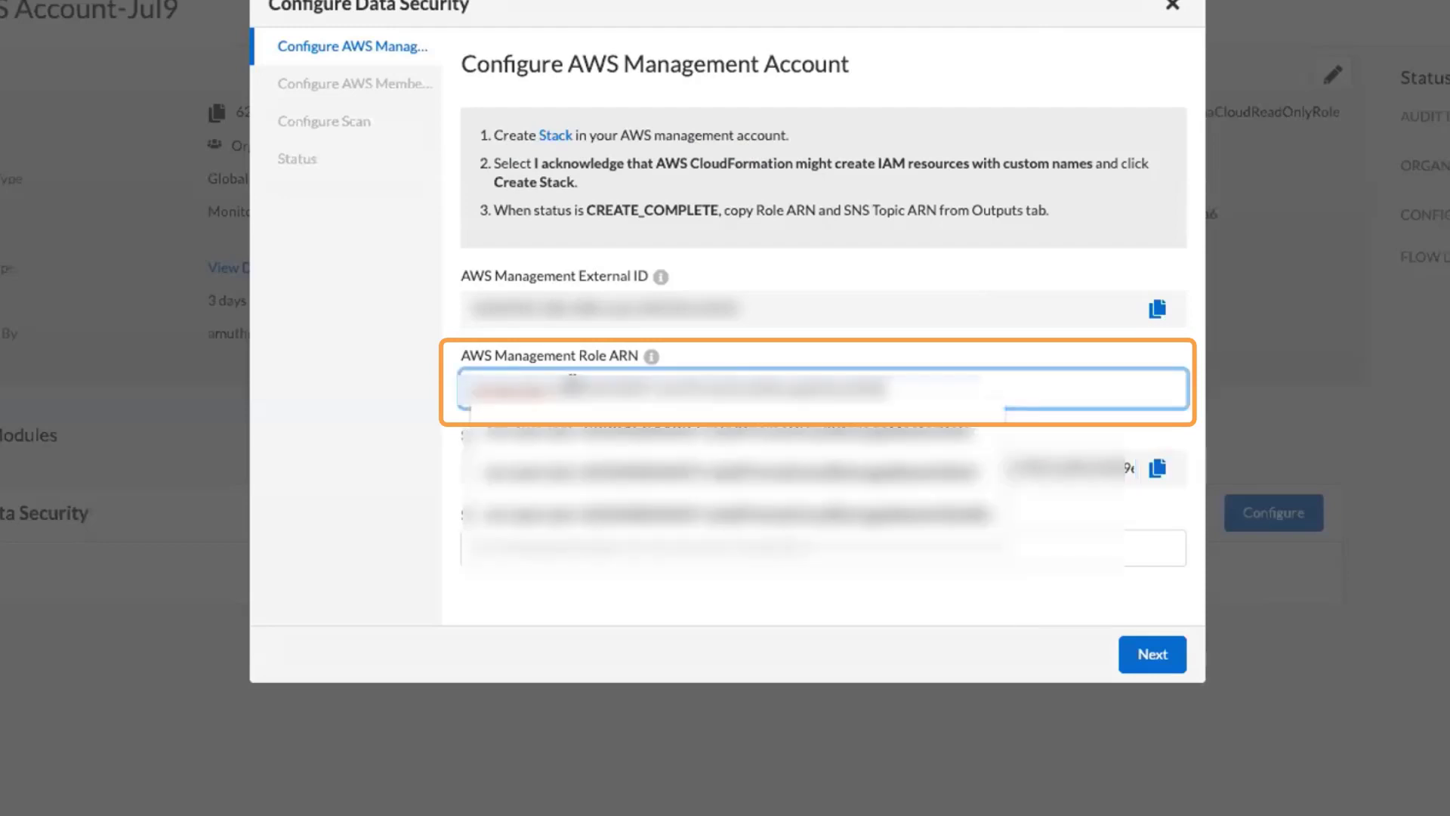
{"action": "left_click", "coordinate": [1135, 502]}
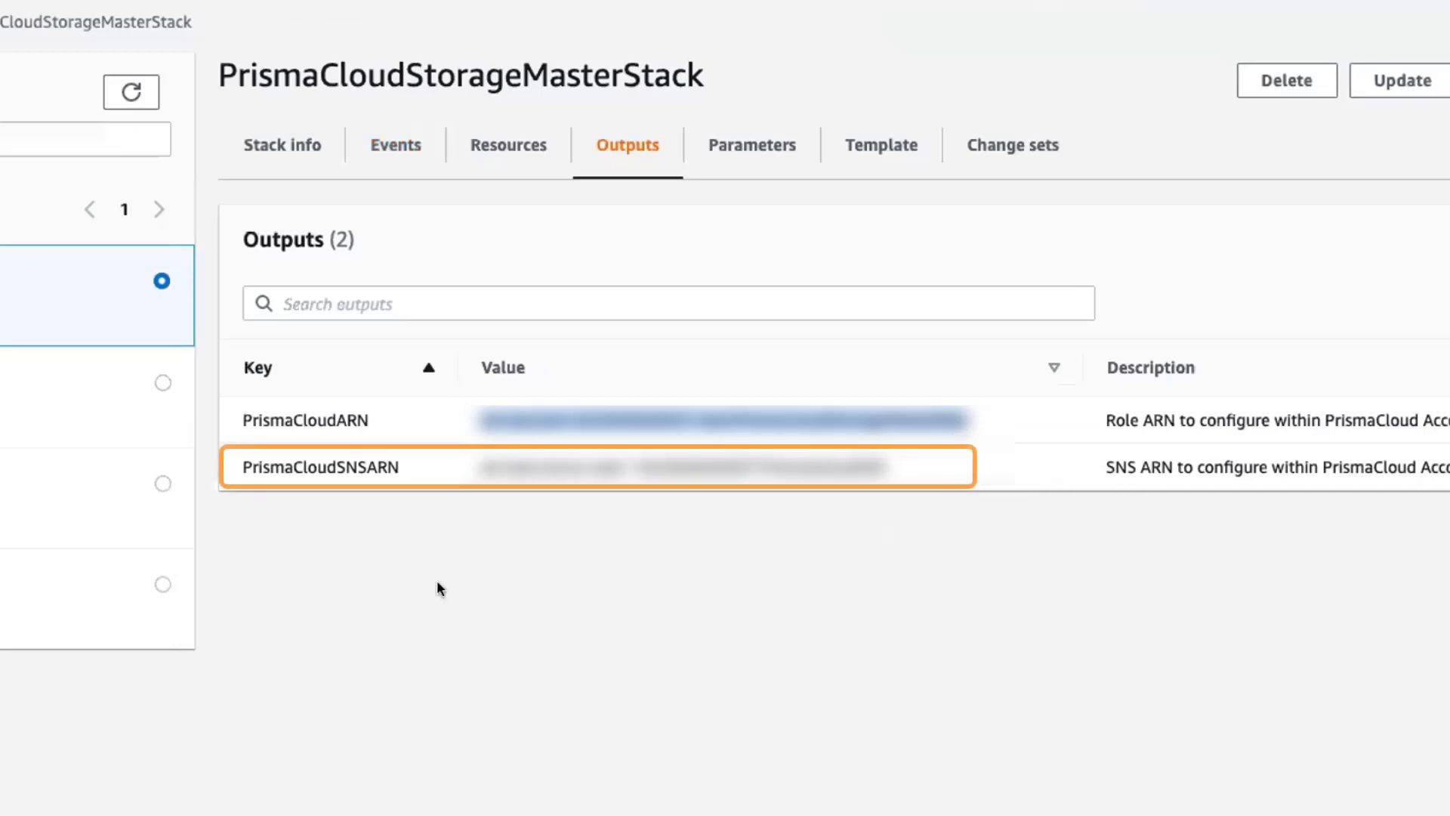
- Copy the stack's PrismaCloudSNSARN output into the SNS Topic ARN field and proceed to the AWS member account configuration
{"action": "left_click_drag", "start_coordinate": [894, 472], "coordinate": [479, 469]}
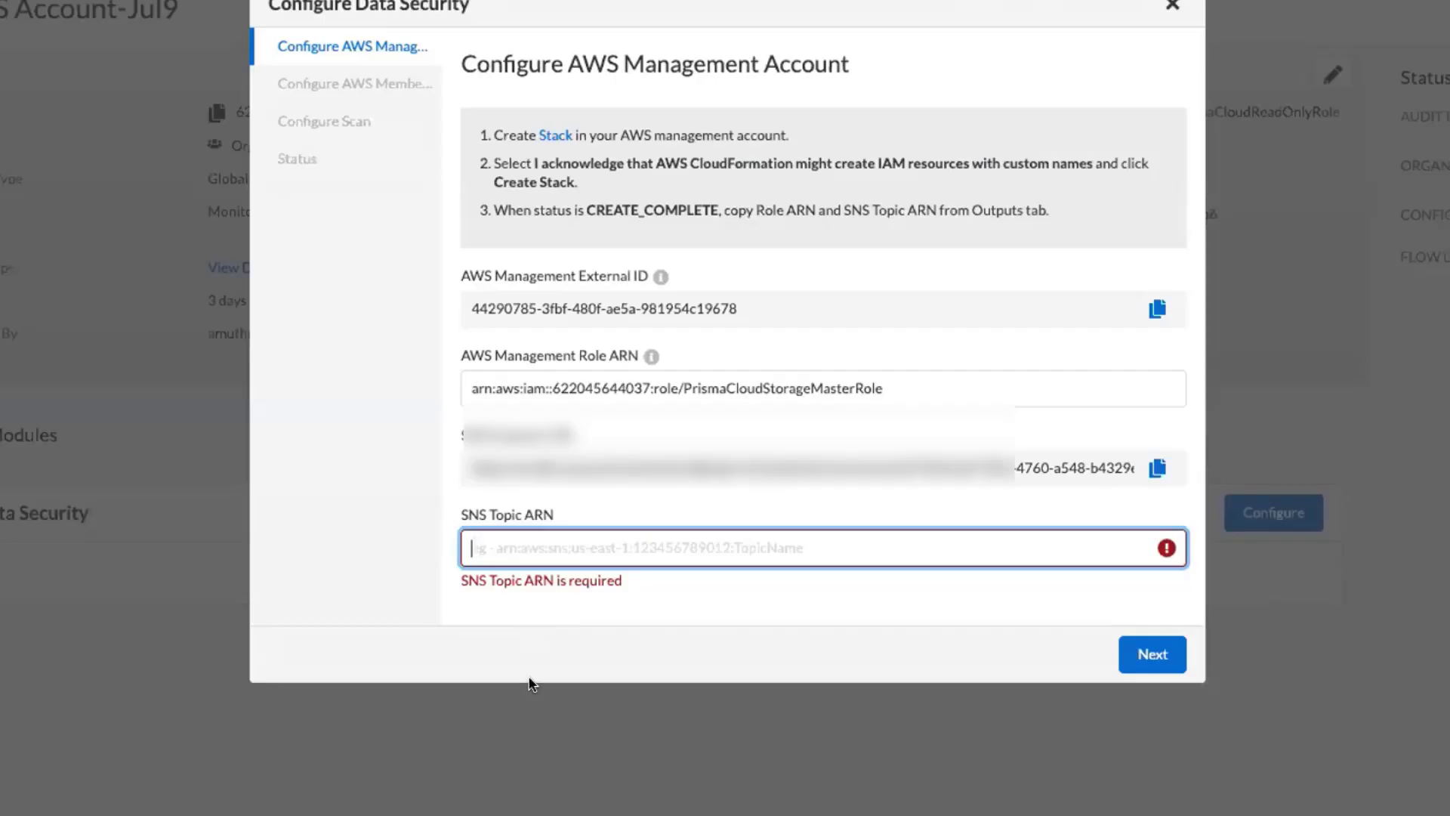
{"action": "key", "text": "ctrl+v"}
{"action": "key", "text": "ctrl+v"}
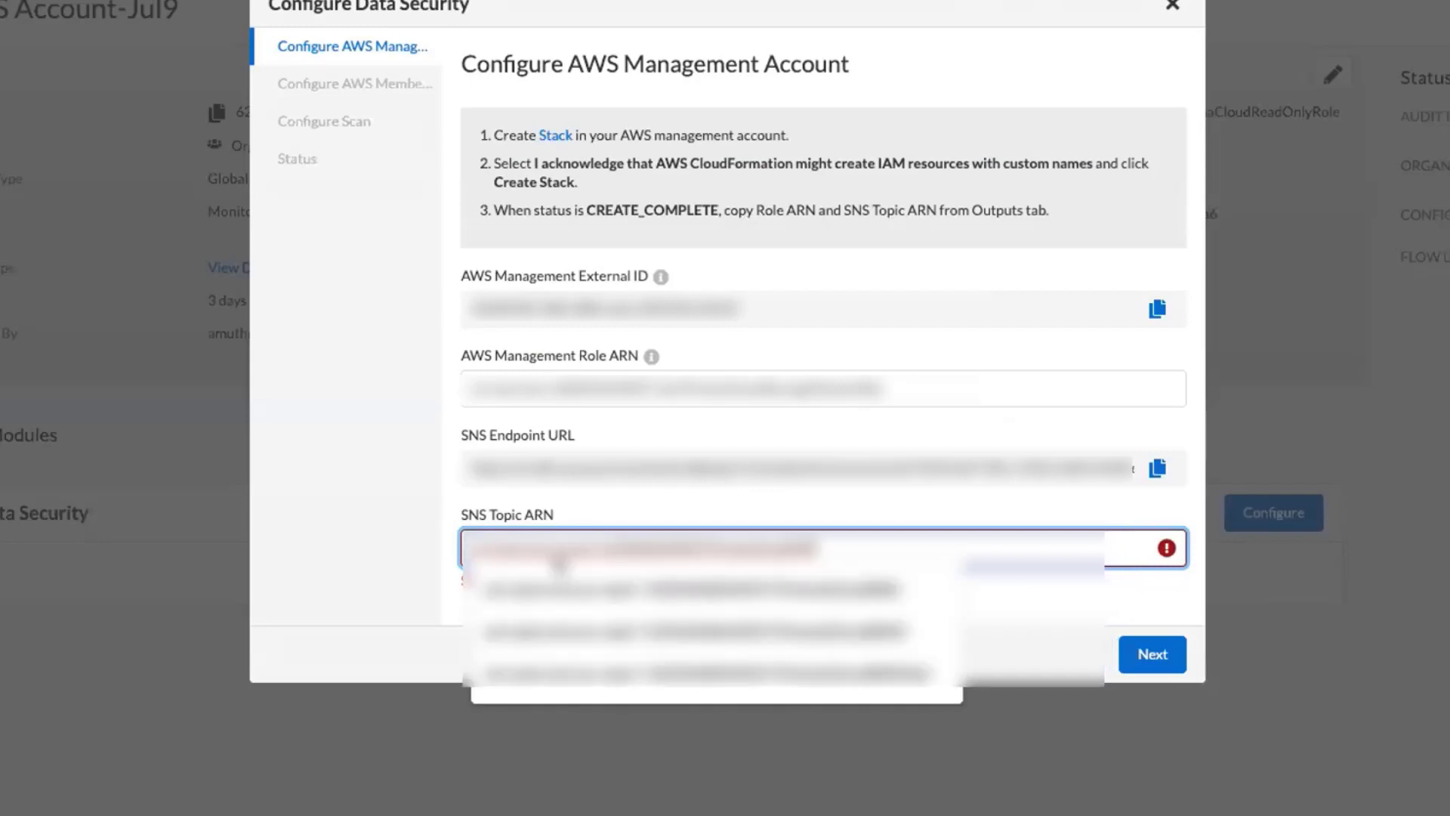
{"action": "left_click", "coordinate": [1039, 618]}
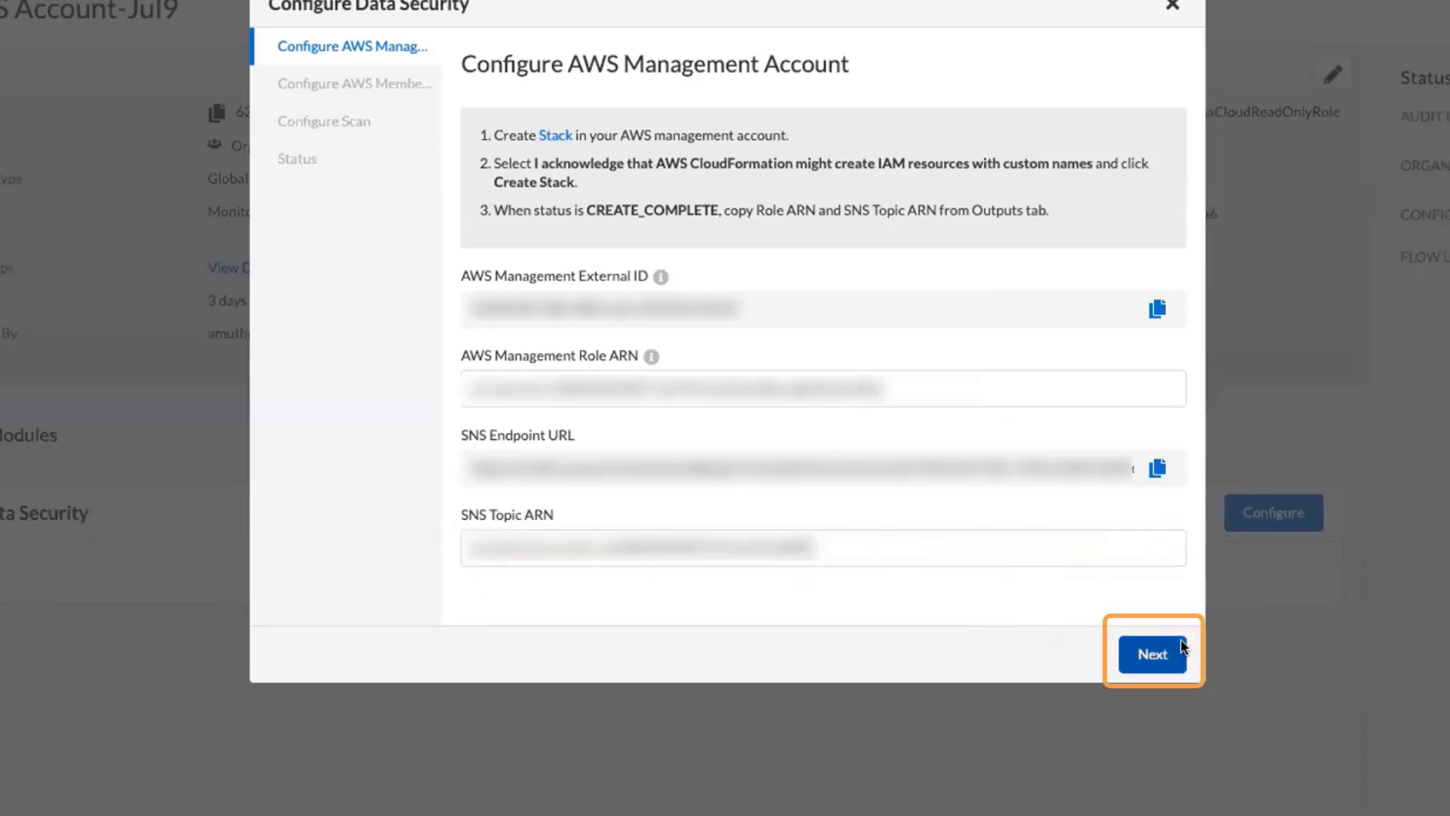
{"action": "left_click", "coordinate": [1152, 653]}
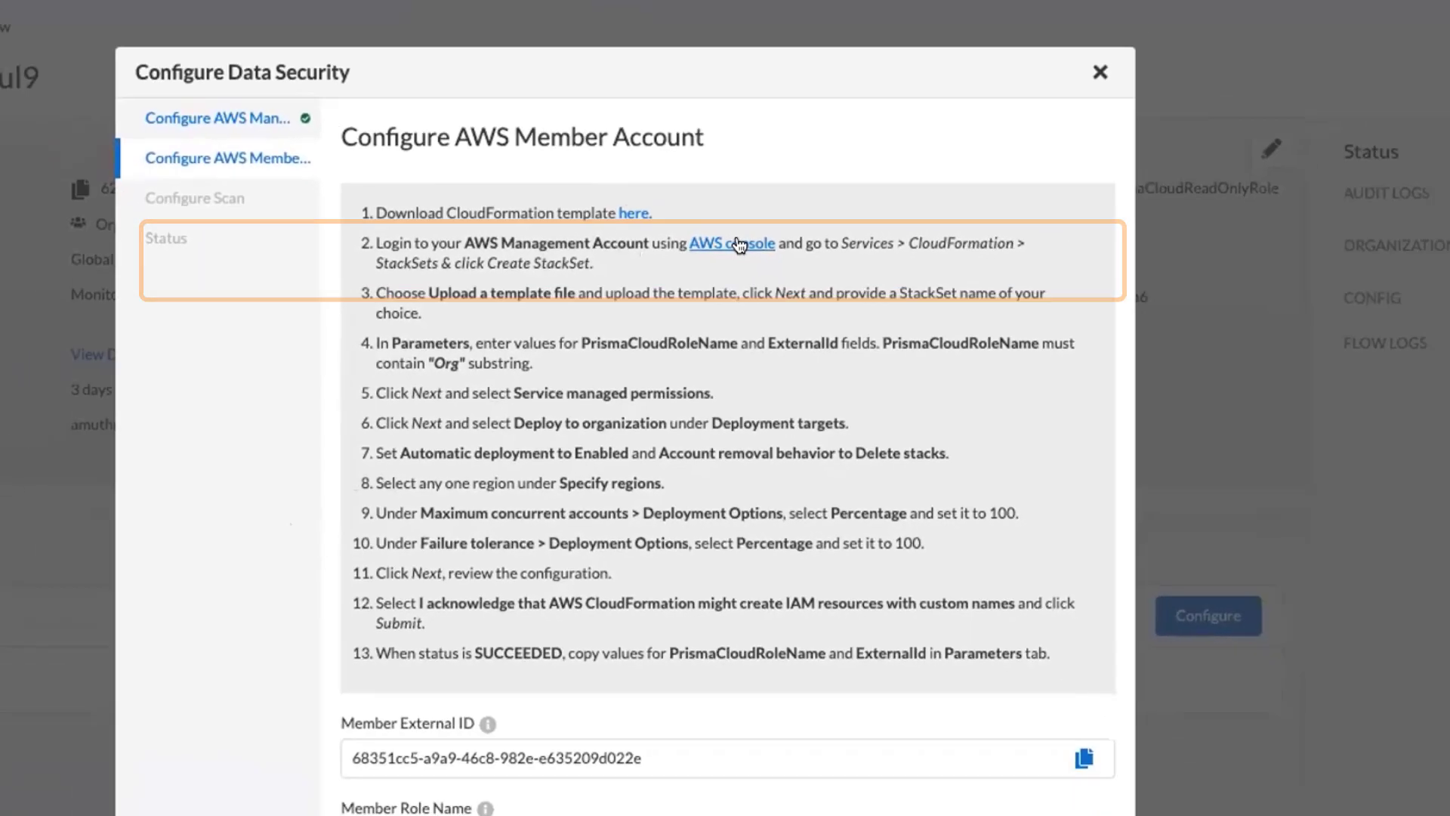
- Start a new StackSet in the AWS console, using the uploaded template file rl-storage-read-only-member.template
{"action": "left_click", "coordinate": [678, 249]}
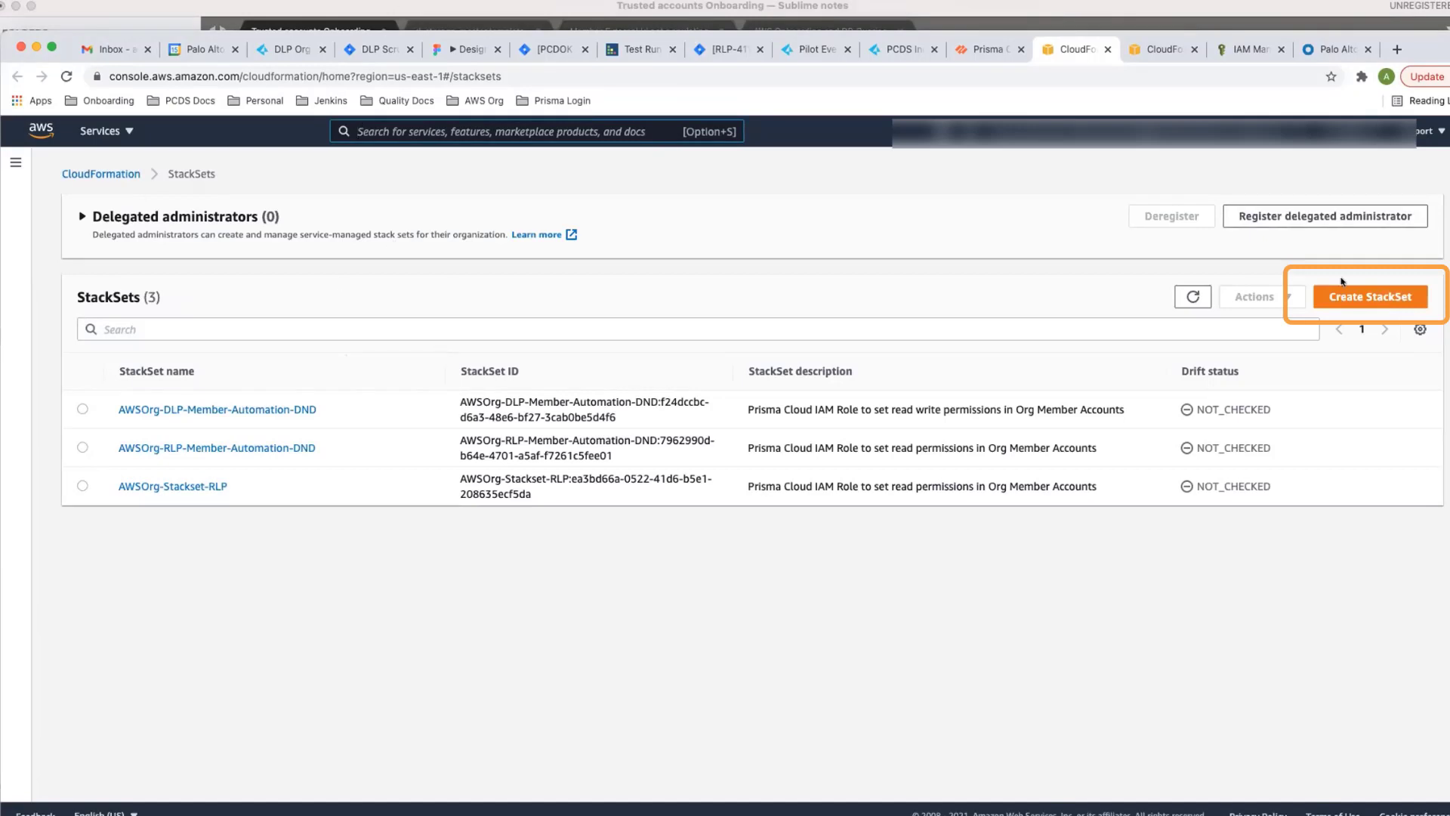
{"action": "left_click", "coordinate": [1368, 297]}
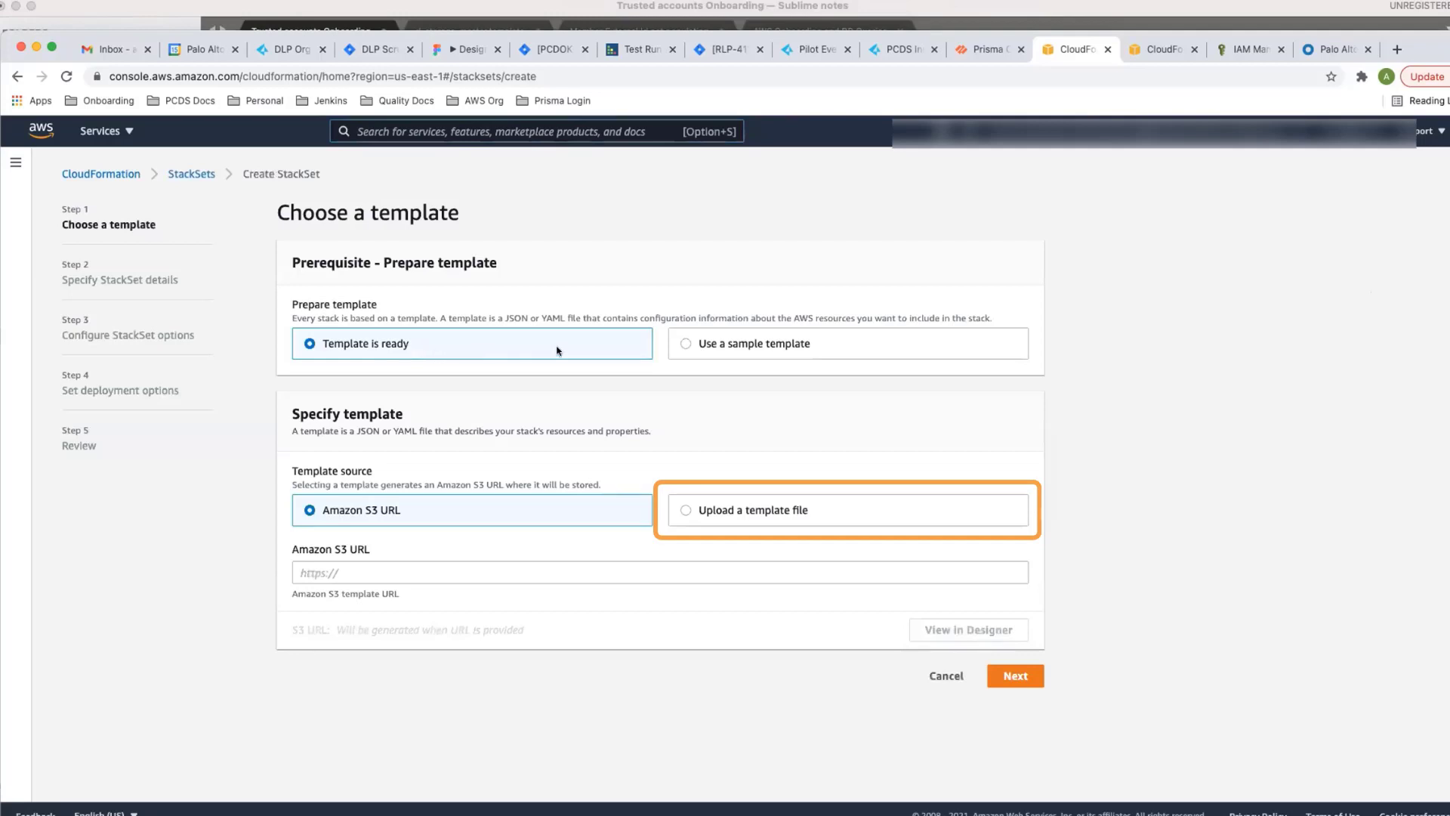
{"action": "left_click", "coordinate": [687, 523]}
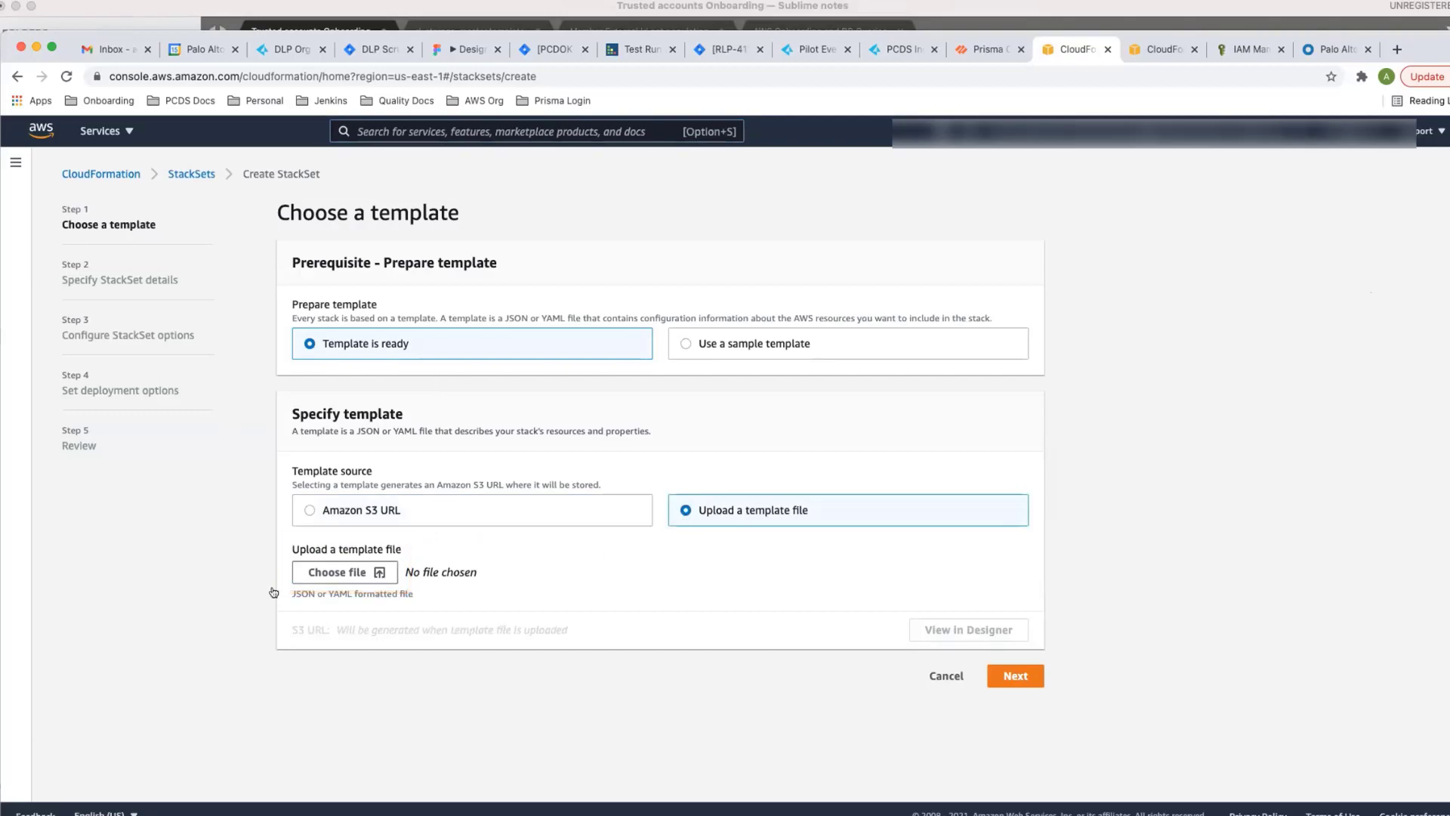
{"action": "left_click", "coordinate": [333, 571]}
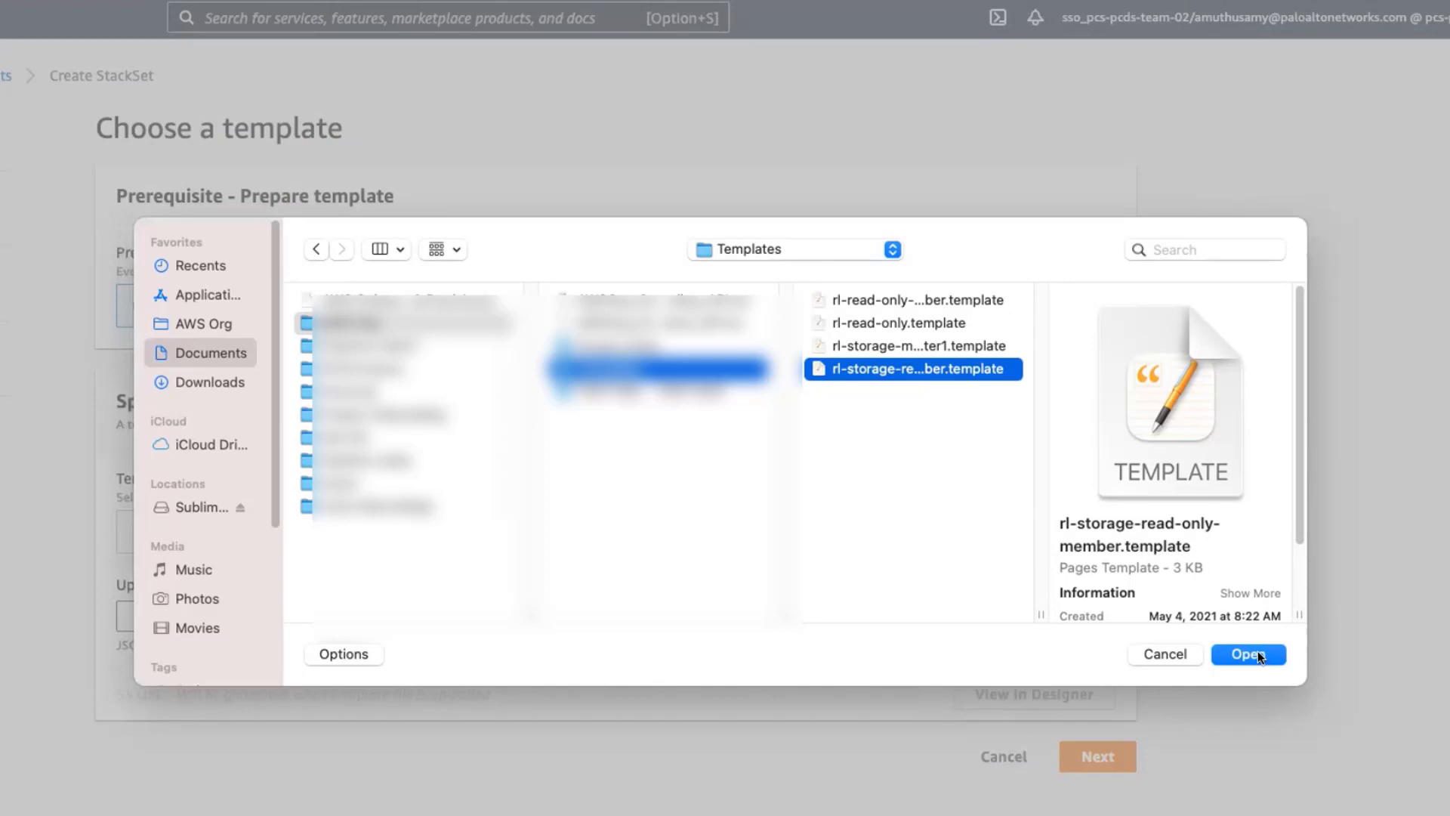
{"action": "left_click", "coordinate": [1258, 656]}
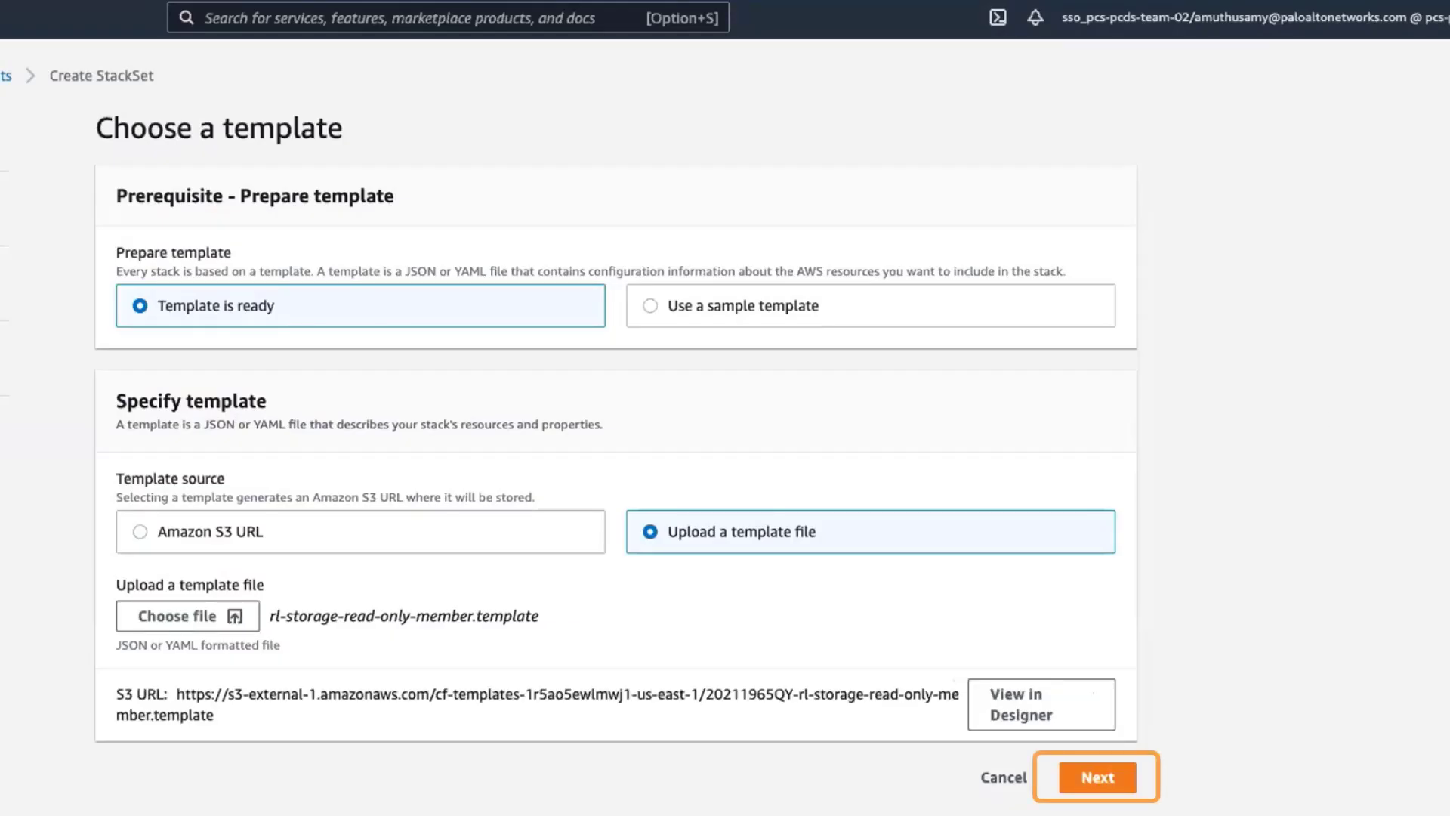
{"action": "left_click", "coordinate": [1097, 777]}
- Name the StackSet DLP-MasterStackset-Jul15
{"action": "scroll", "coordinate": [1342, 632], "scroll_direction": "down", "scroll_amount": 1}
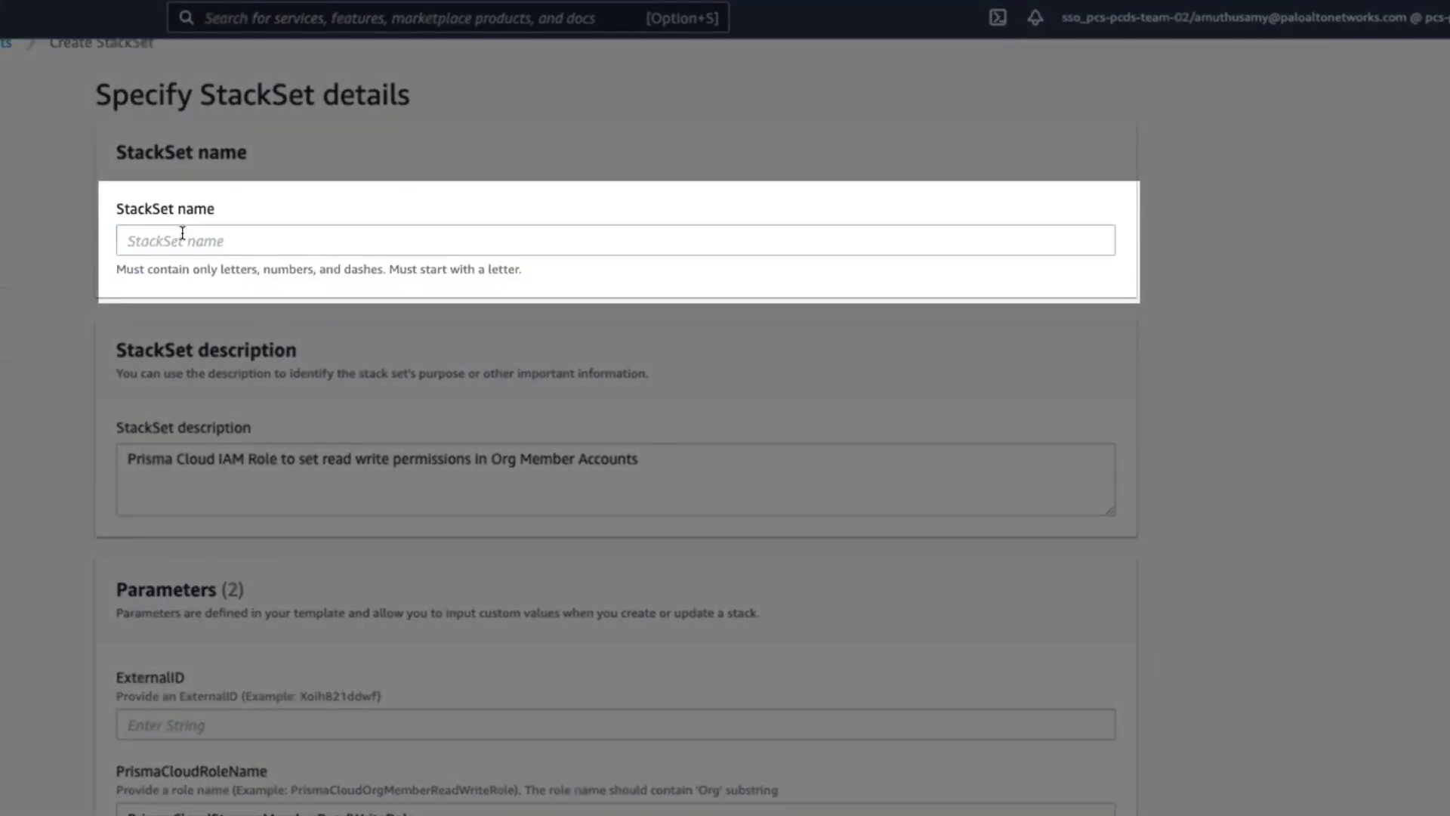
{"action": "left_click", "coordinate": [182, 233]}
{"action": "type", "text": "DLP-MasterStackset"}
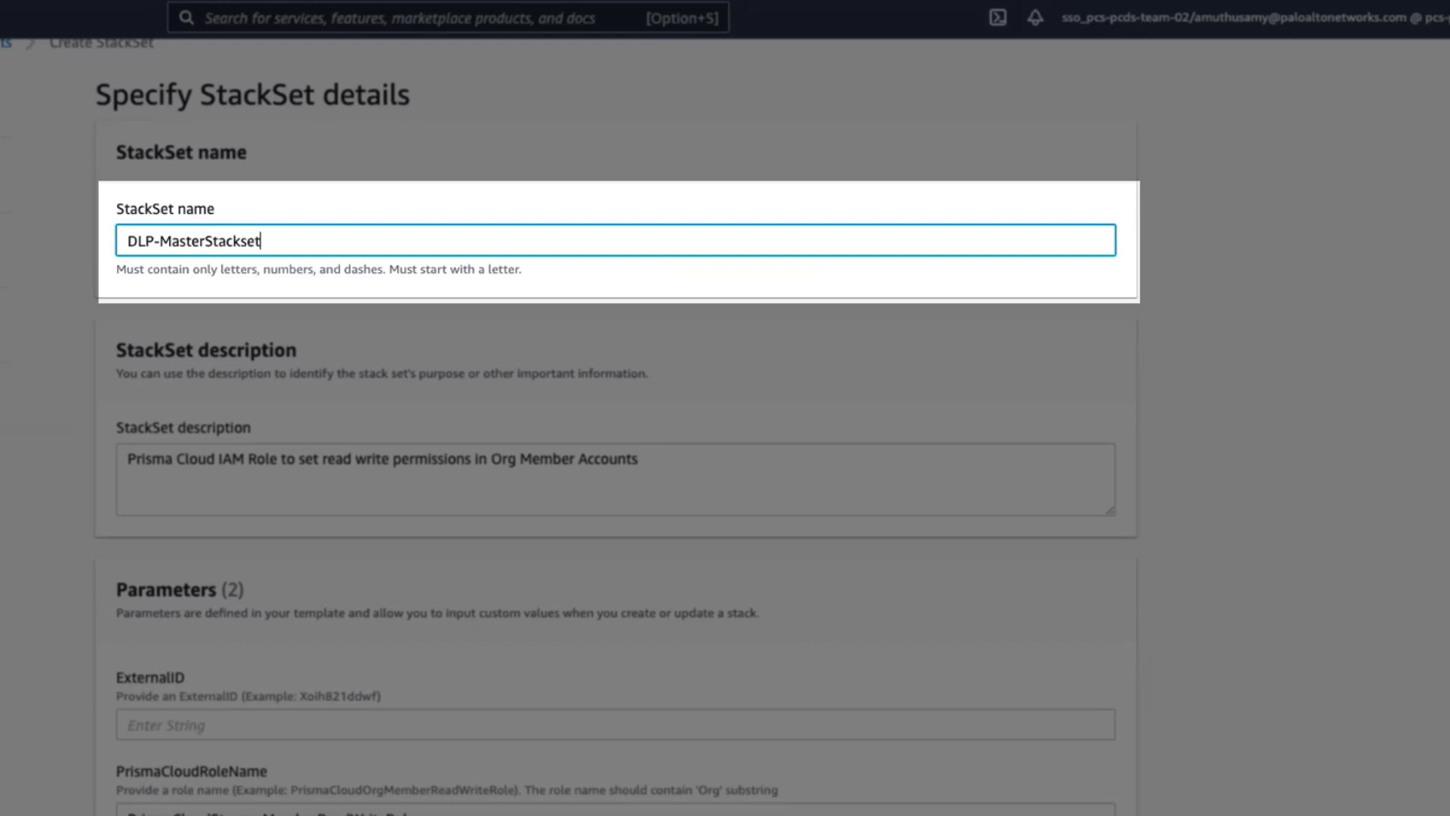
{"action": "type", "text": "-Jul15"}
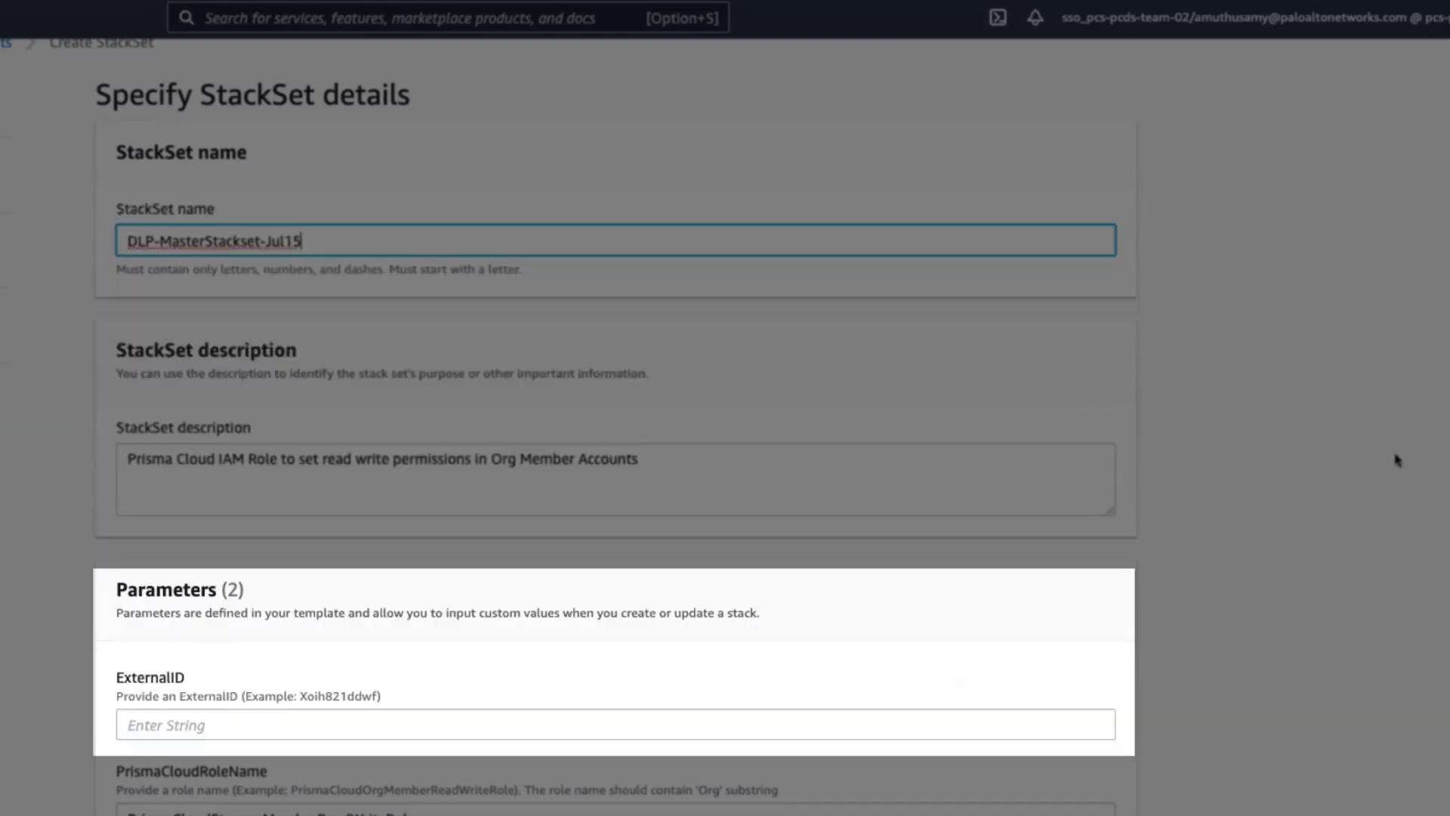
- Set the StackSet's ExternalID parameter to DLP-ExtId-Jul15 and proceed to the StackSet options
{"action": "left_click", "coordinate": [222, 724]}
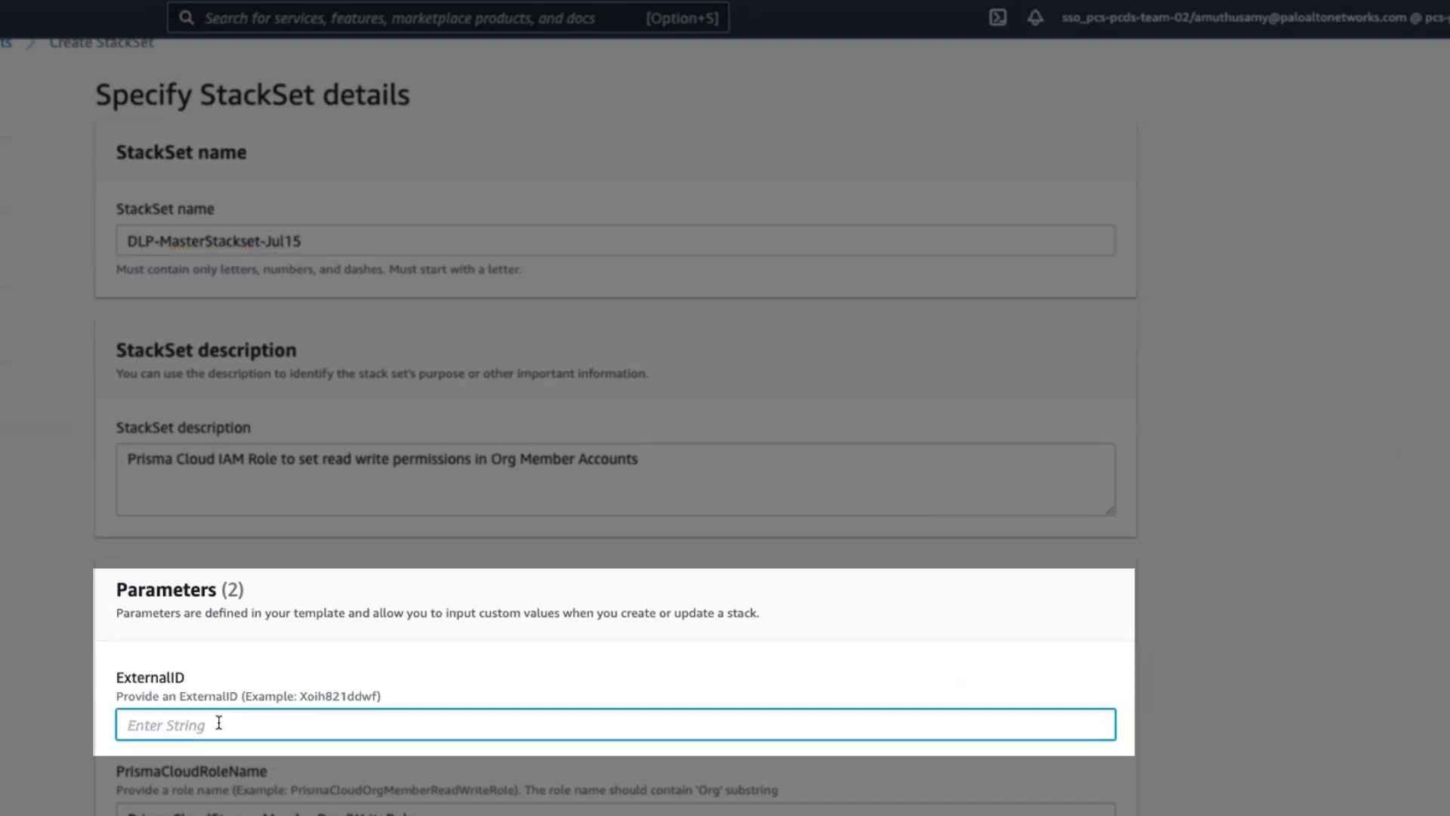
{"action": "type", "text": "DLP-ExtId-Jul15"}
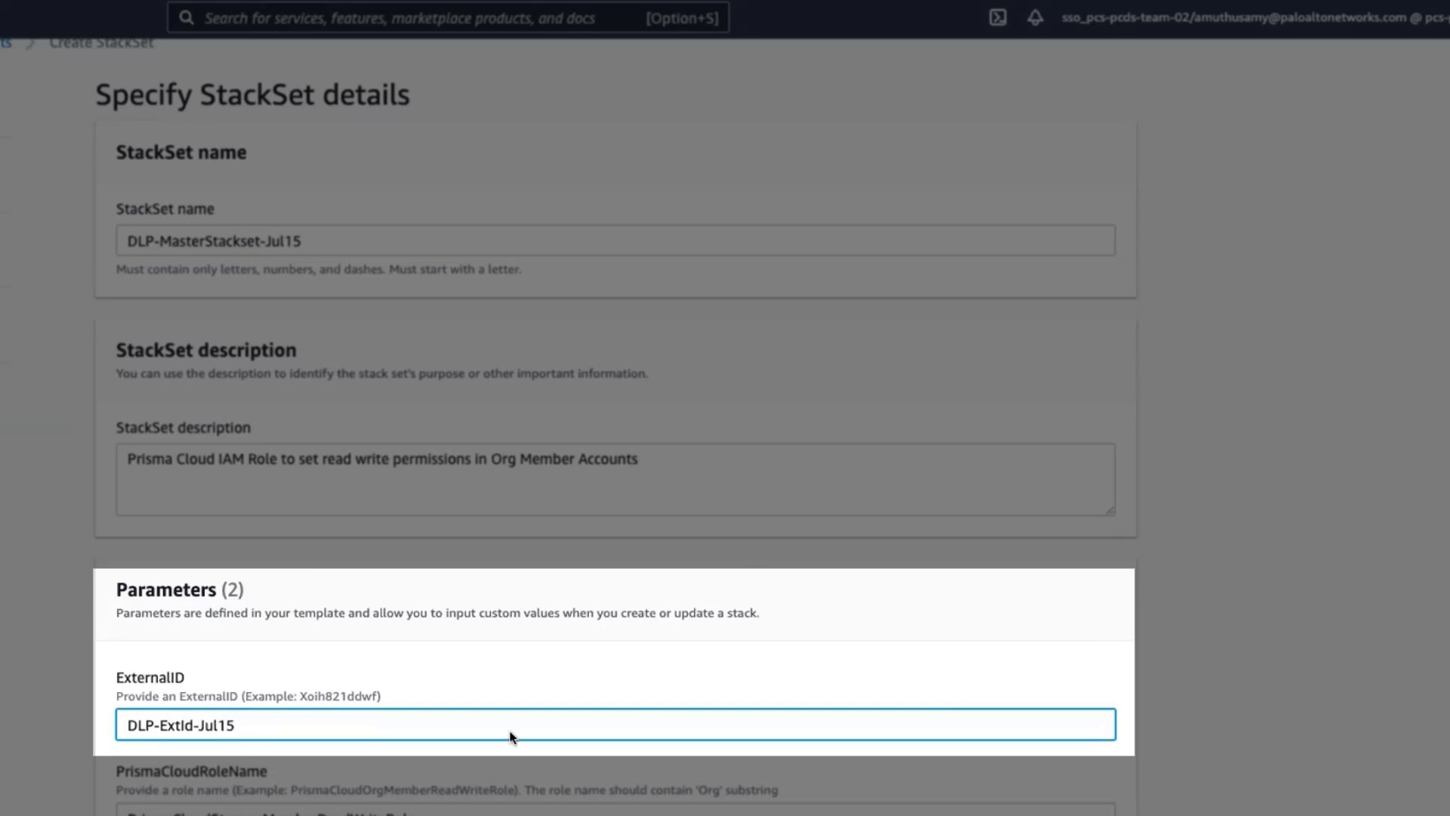
{"action": "left_click", "coordinate": [1098, 815]}
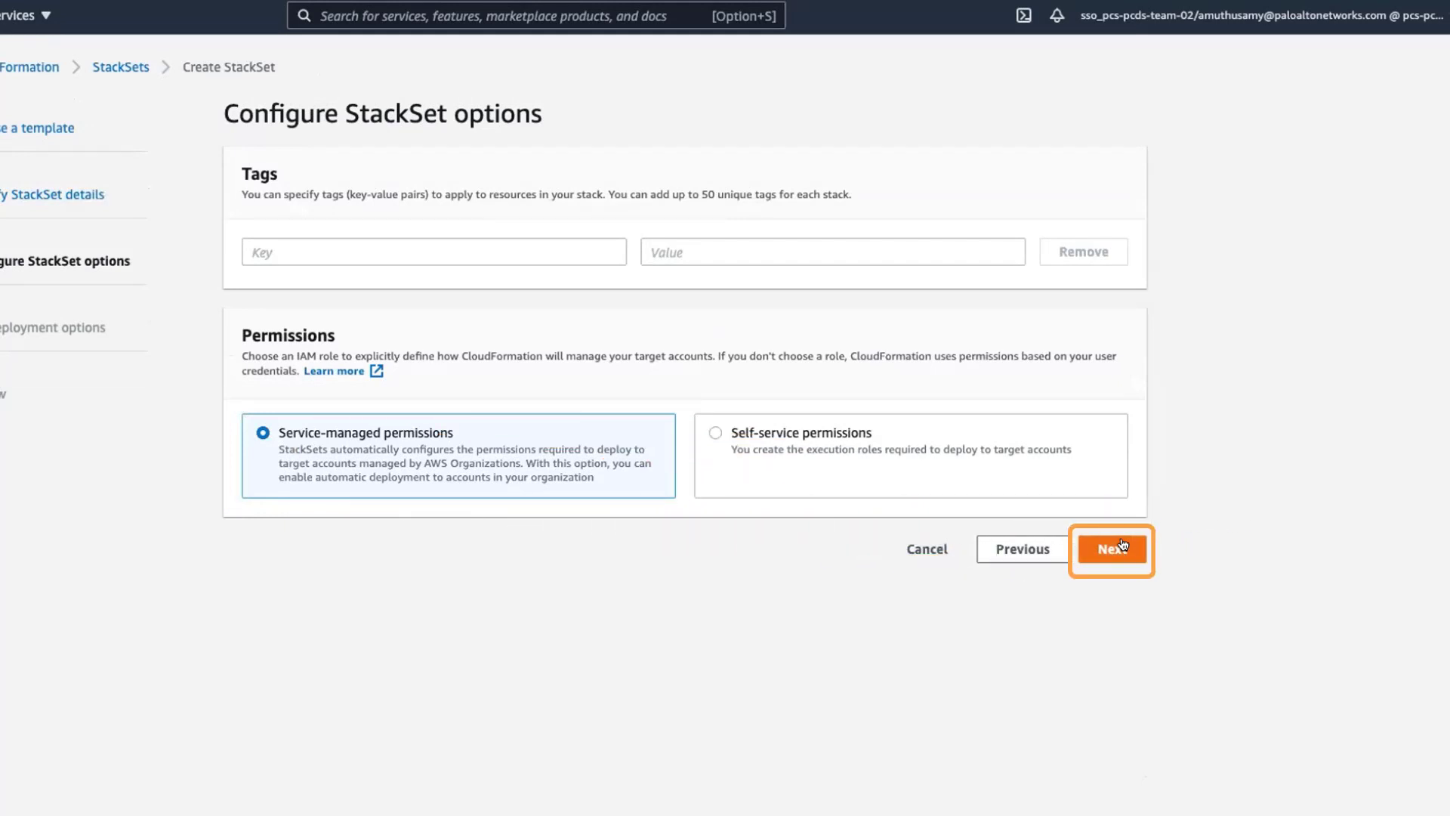
- Accept service-managed permissions for the StackSet and choose US East (N.Virginia) as the deployment region
{"action": "left_click", "coordinate": [1123, 546]}
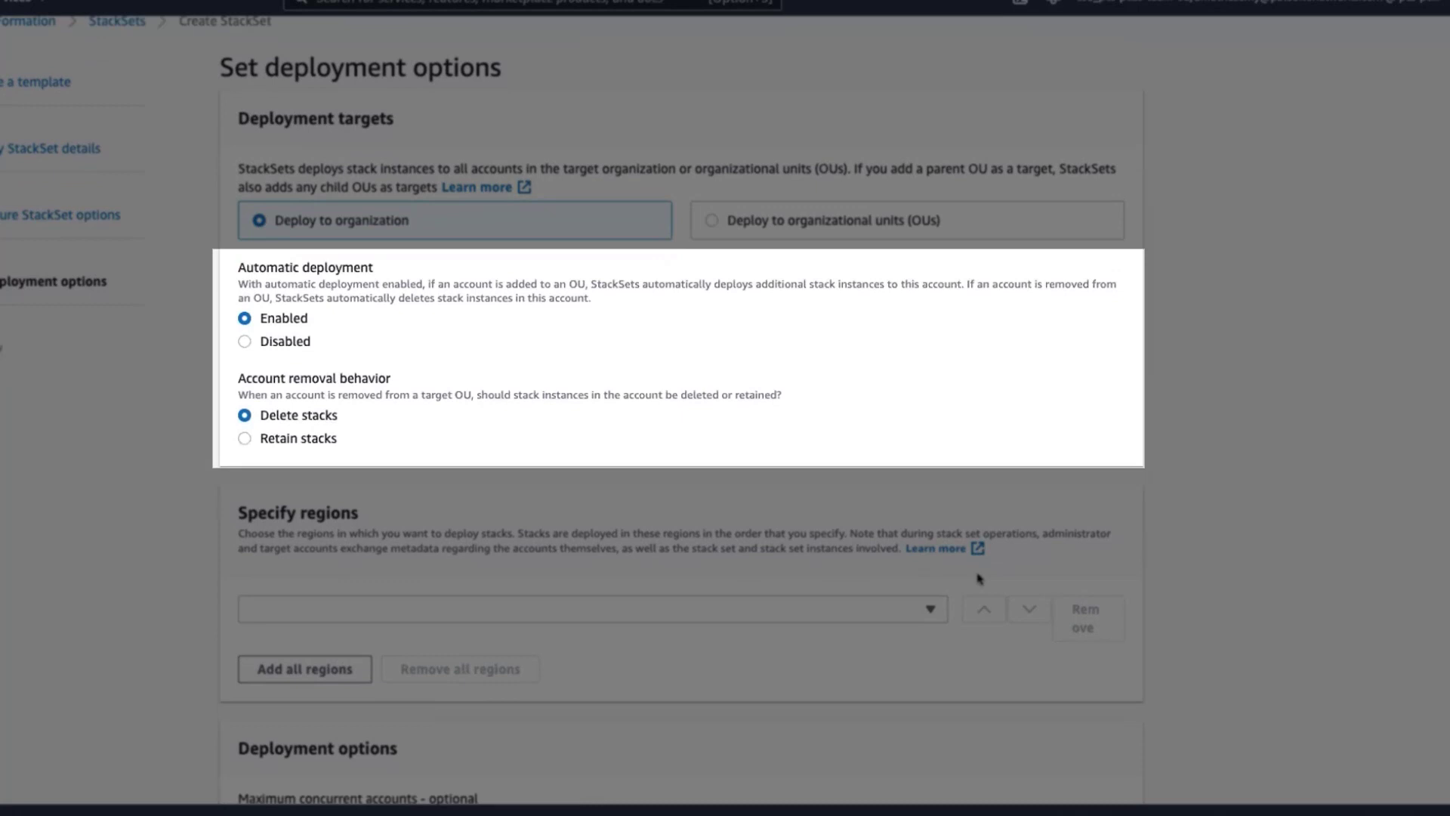
{"action": "scroll", "coordinate": [920, 423], "scroll_direction": "down", "scroll_amount": 3}
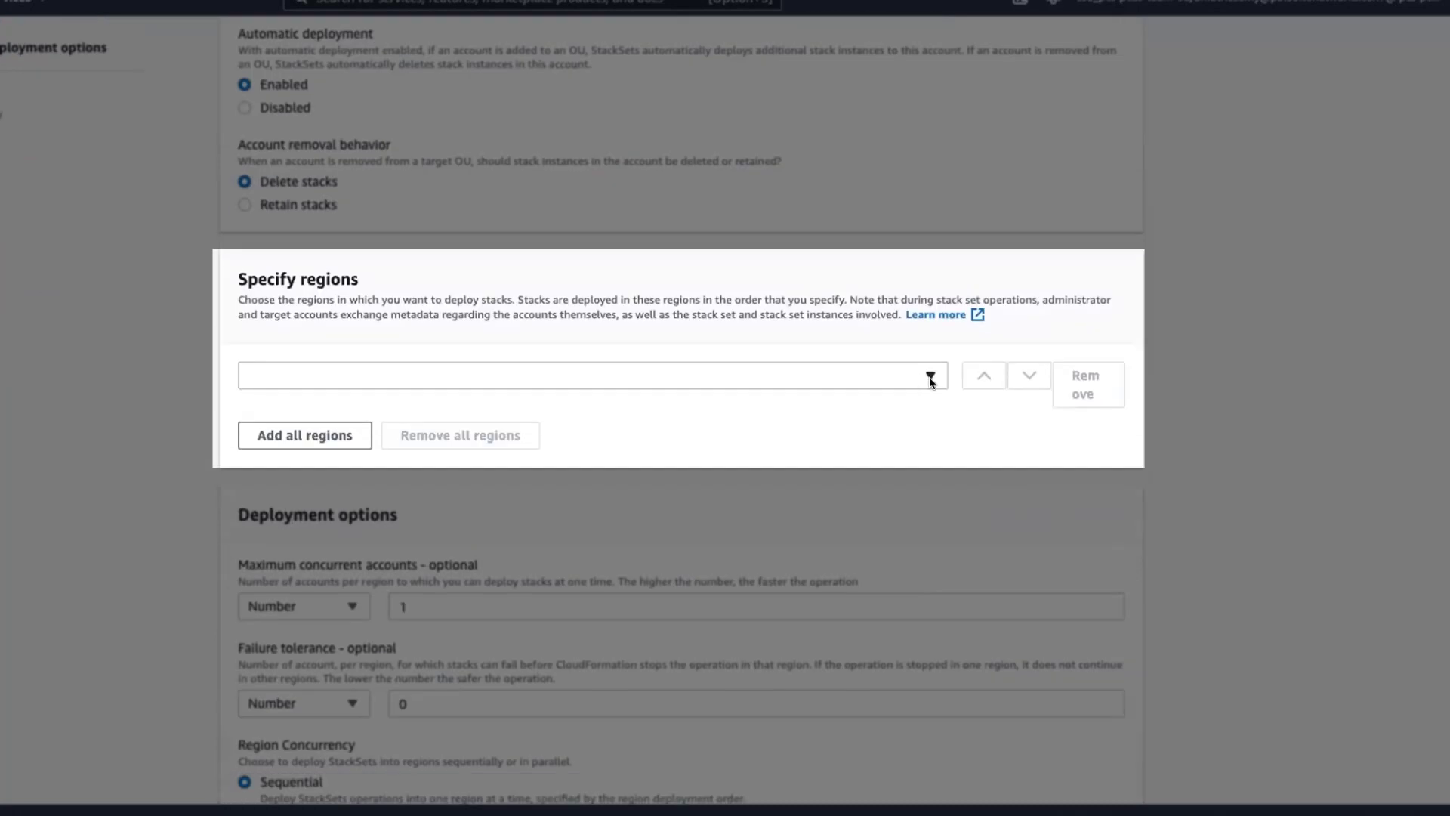
{"action": "left_click", "coordinate": [930, 377]}
{"action": "scroll", "coordinate": [626, 657], "scroll_direction": "down", "scroll_amount": 2}
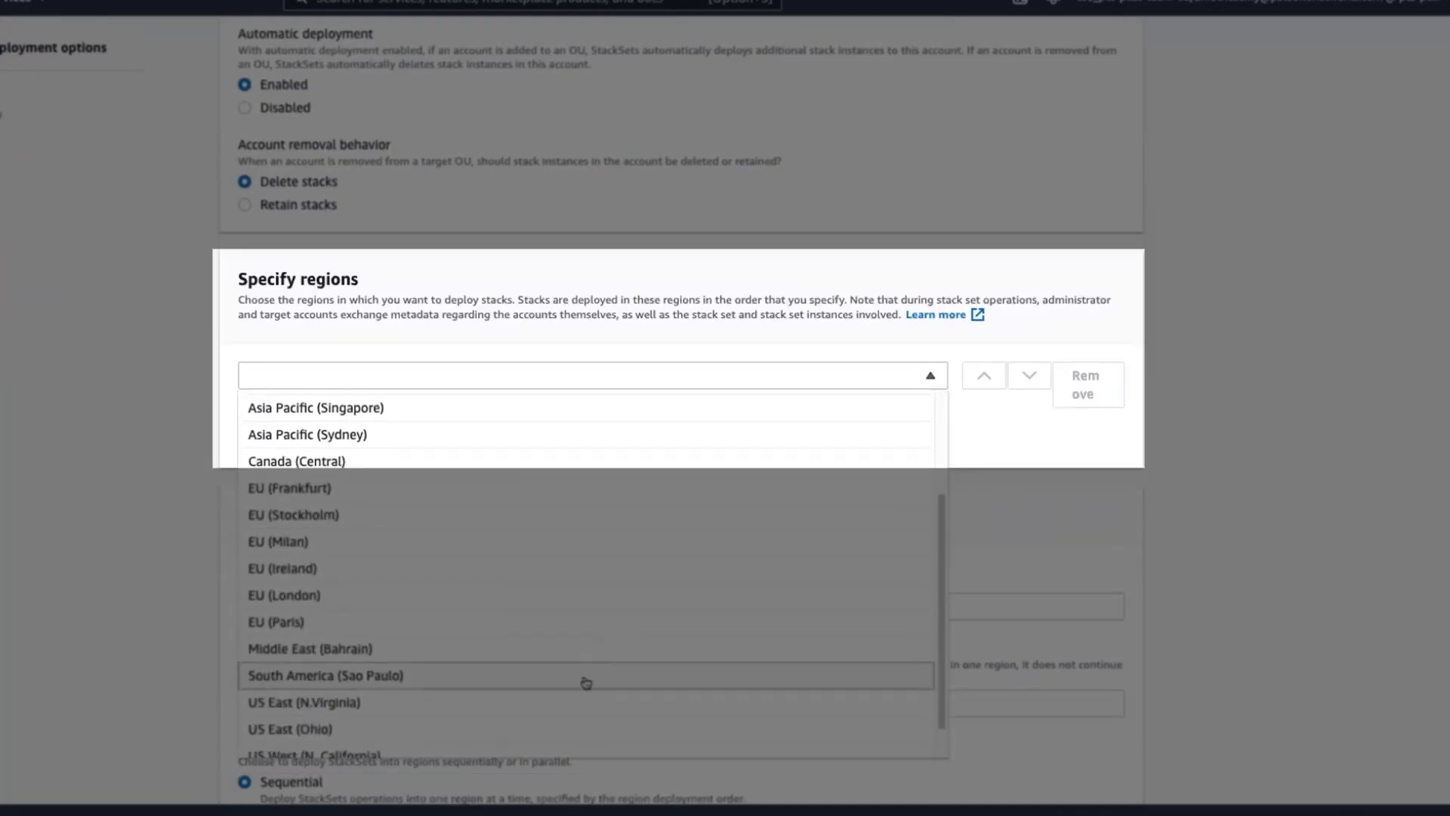
{"action": "left_click", "coordinate": [392, 710]}
- Set the StackSet's maximum concurrent accounts and failure tolerance to Percentage, each with a value of 100
{"action": "scroll", "coordinate": [1256, 341], "scroll_direction": "down", "scroll_amount": 2}
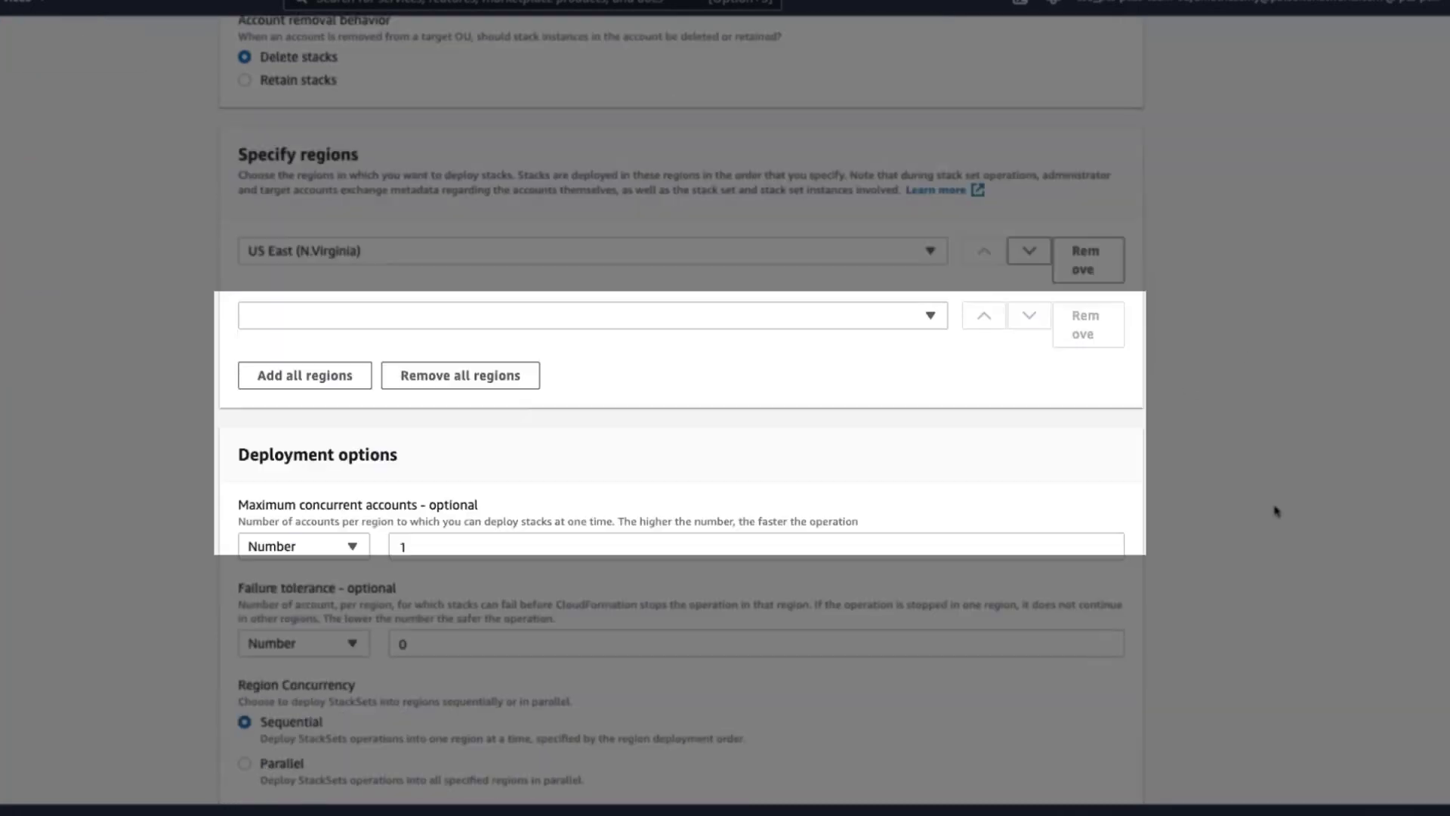
{"action": "left_click", "coordinate": [275, 543]}
{"action": "left_click", "coordinate": [294, 596]}
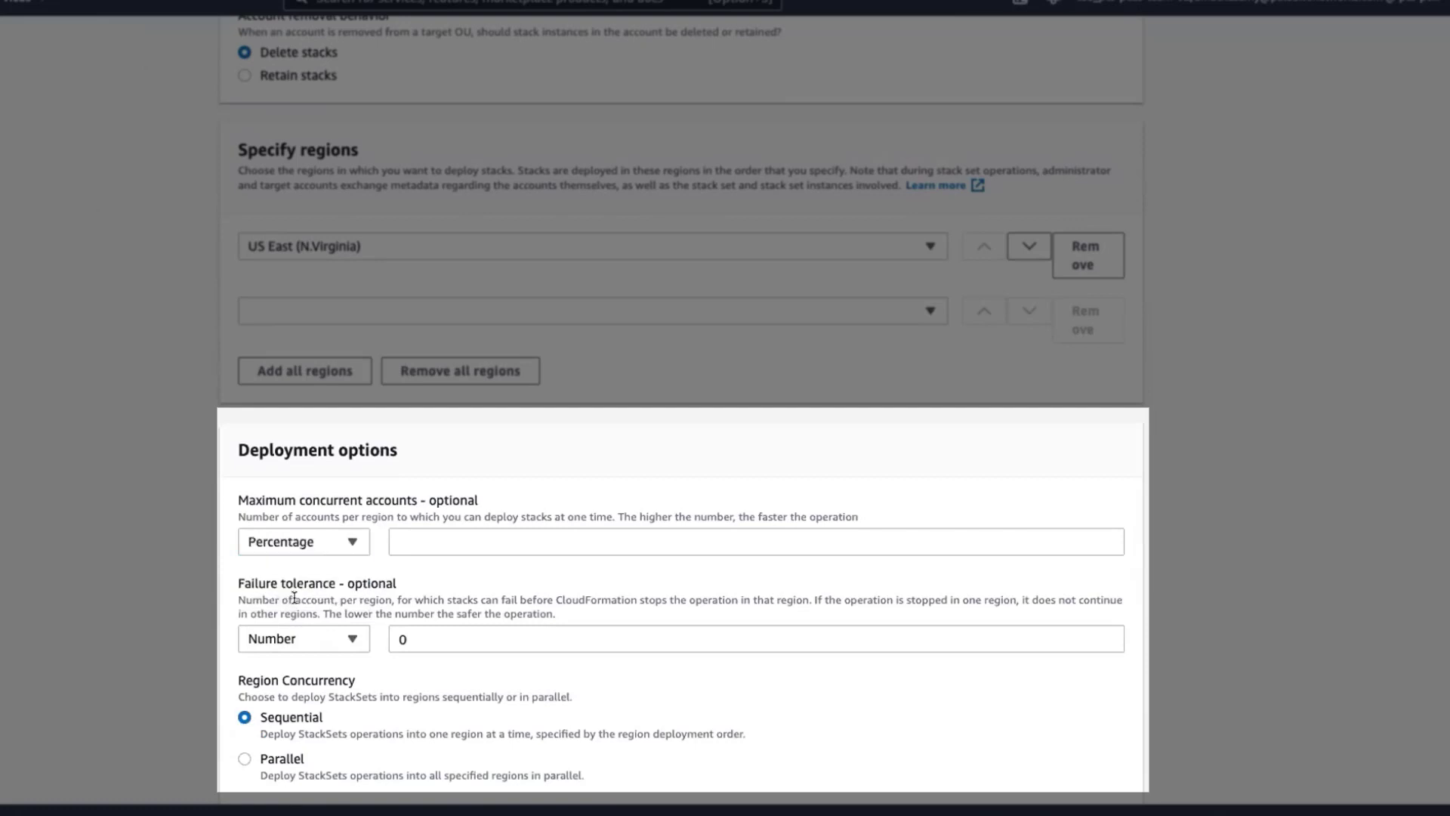
{"action": "left_click", "coordinate": [311, 641]}
{"action": "left_click", "coordinate": [304, 690]}
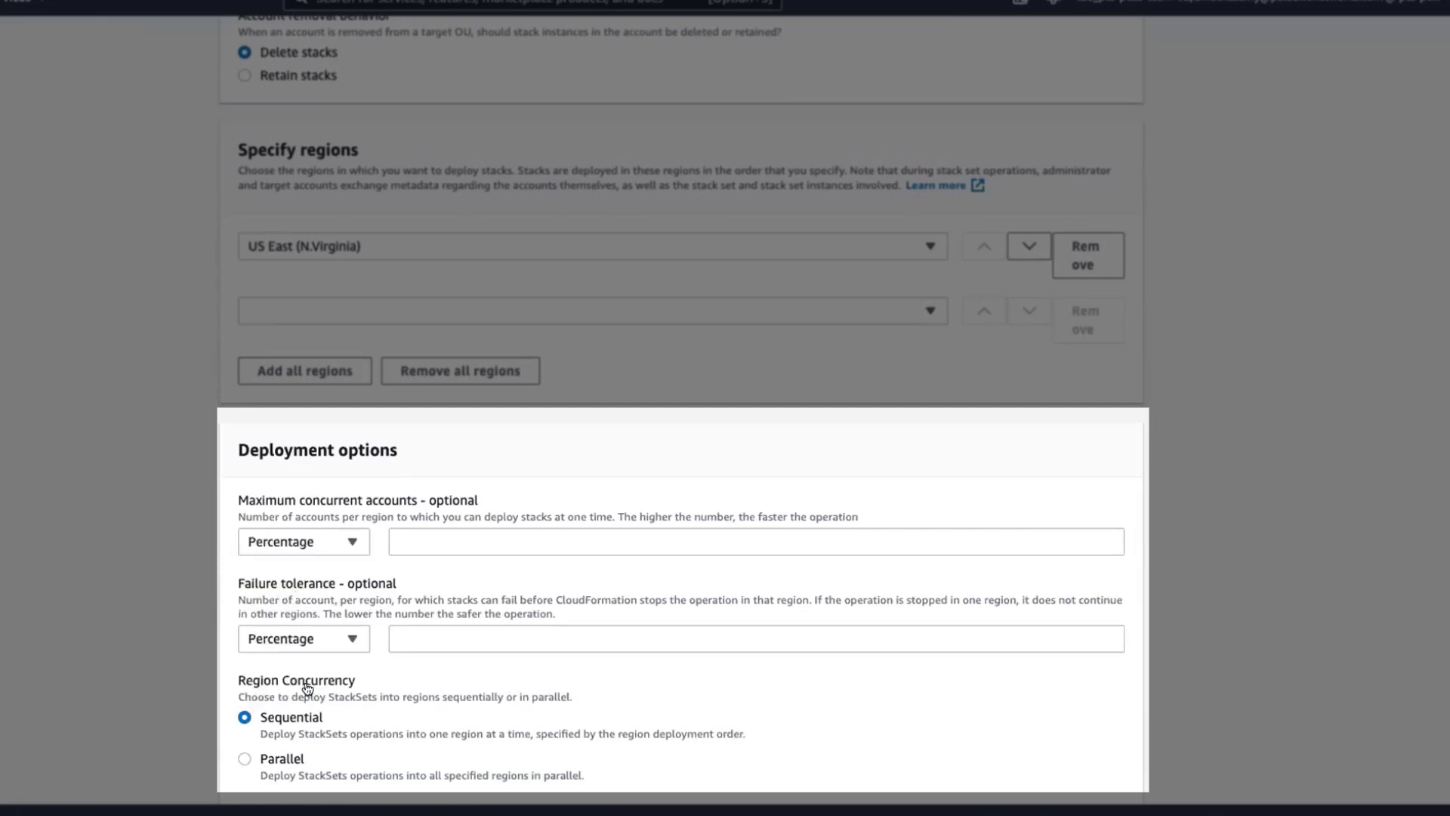
{"action": "left_click", "coordinate": [434, 543]}
{"action": "type", "text": "100"}
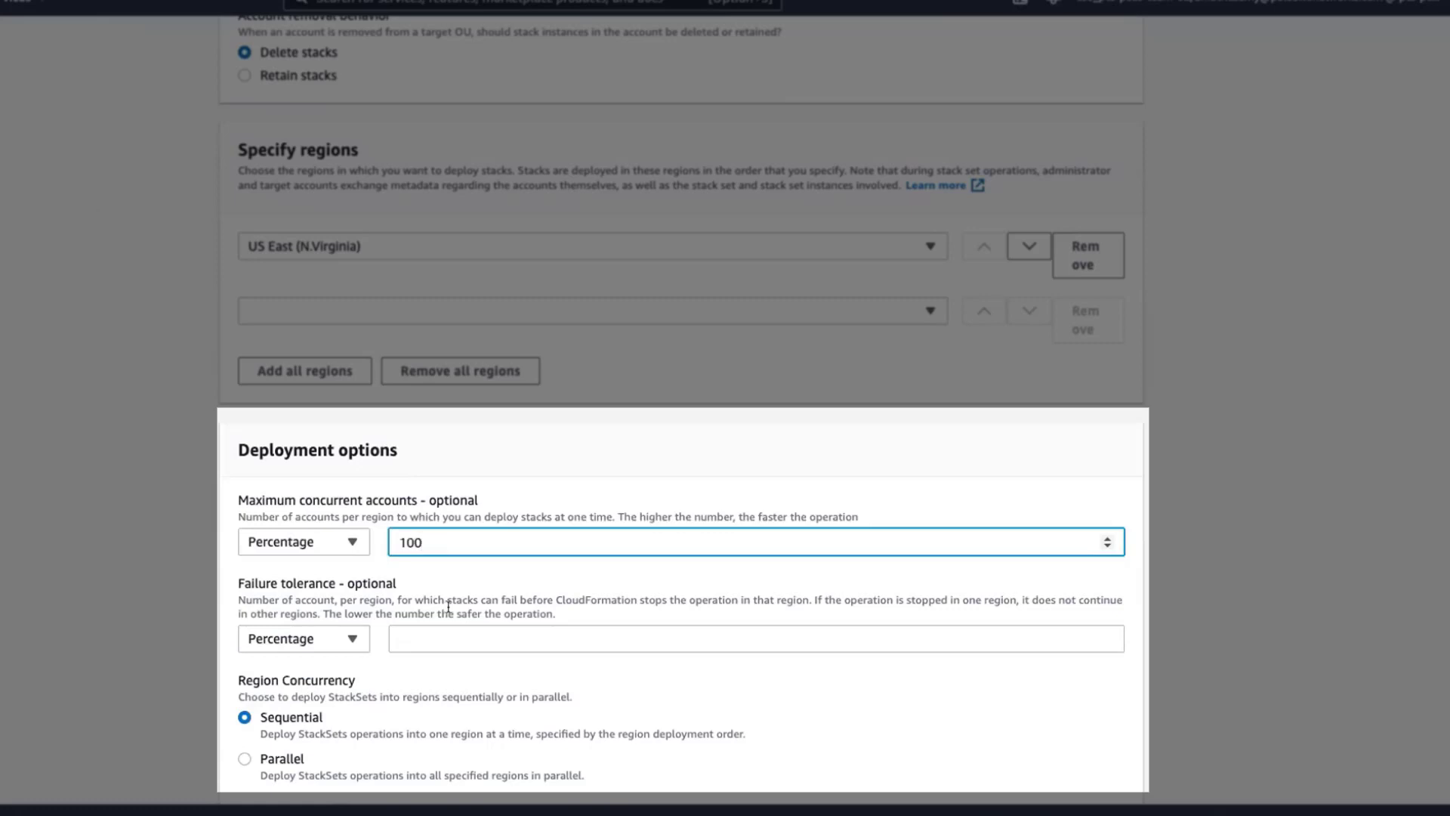
{"action": "left_click", "coordinate": [450, 636]}
{"action": "type", "text": "100"}
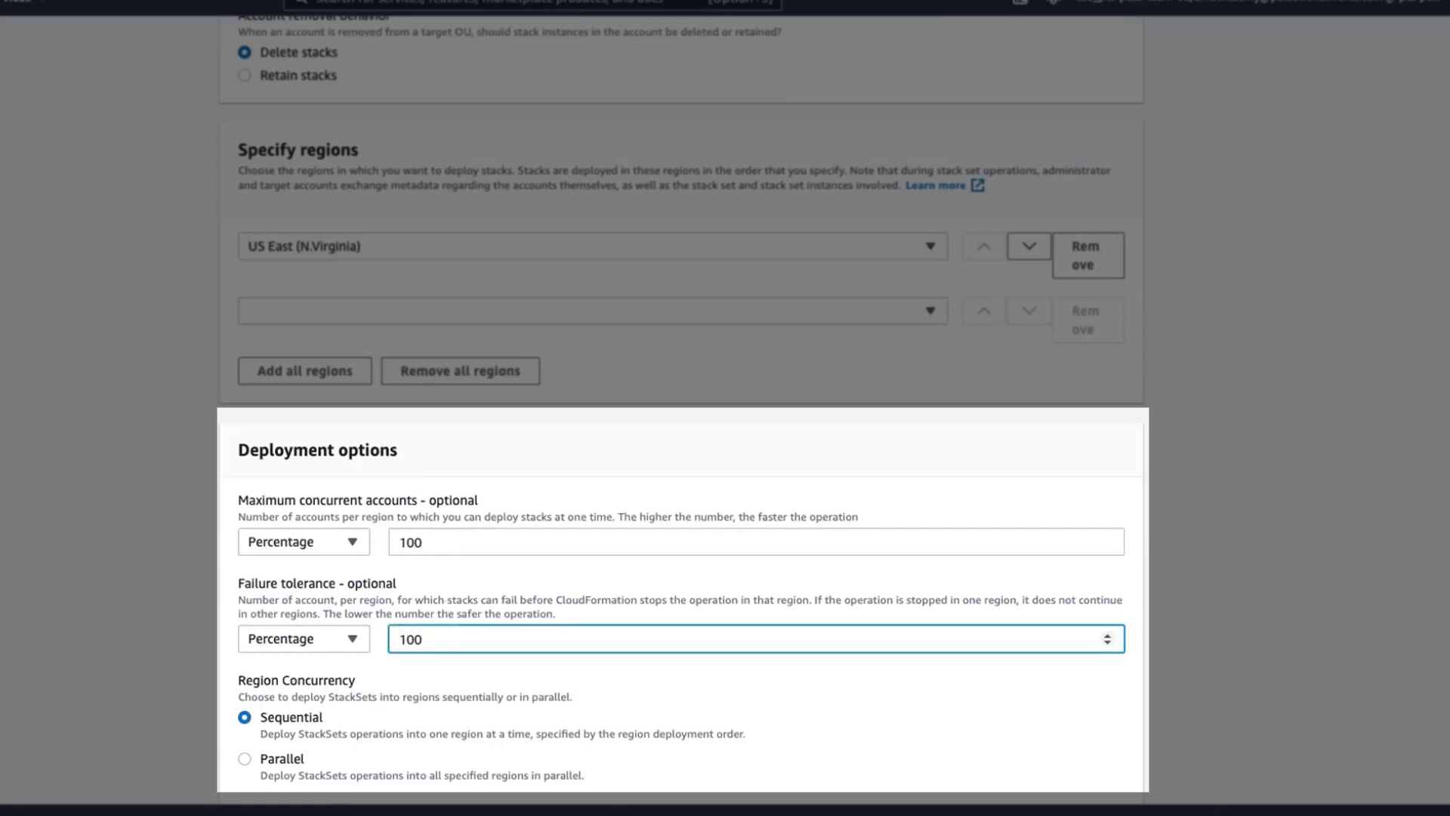
- Proceed to the StackSet review, acknowledge that CloudFormation might create IAM resources with custom names, and submit the StackSet
{"action": "scroll", "coordinate": [680, 408], "scroll_direction": "down", "scroll_amount": 1}
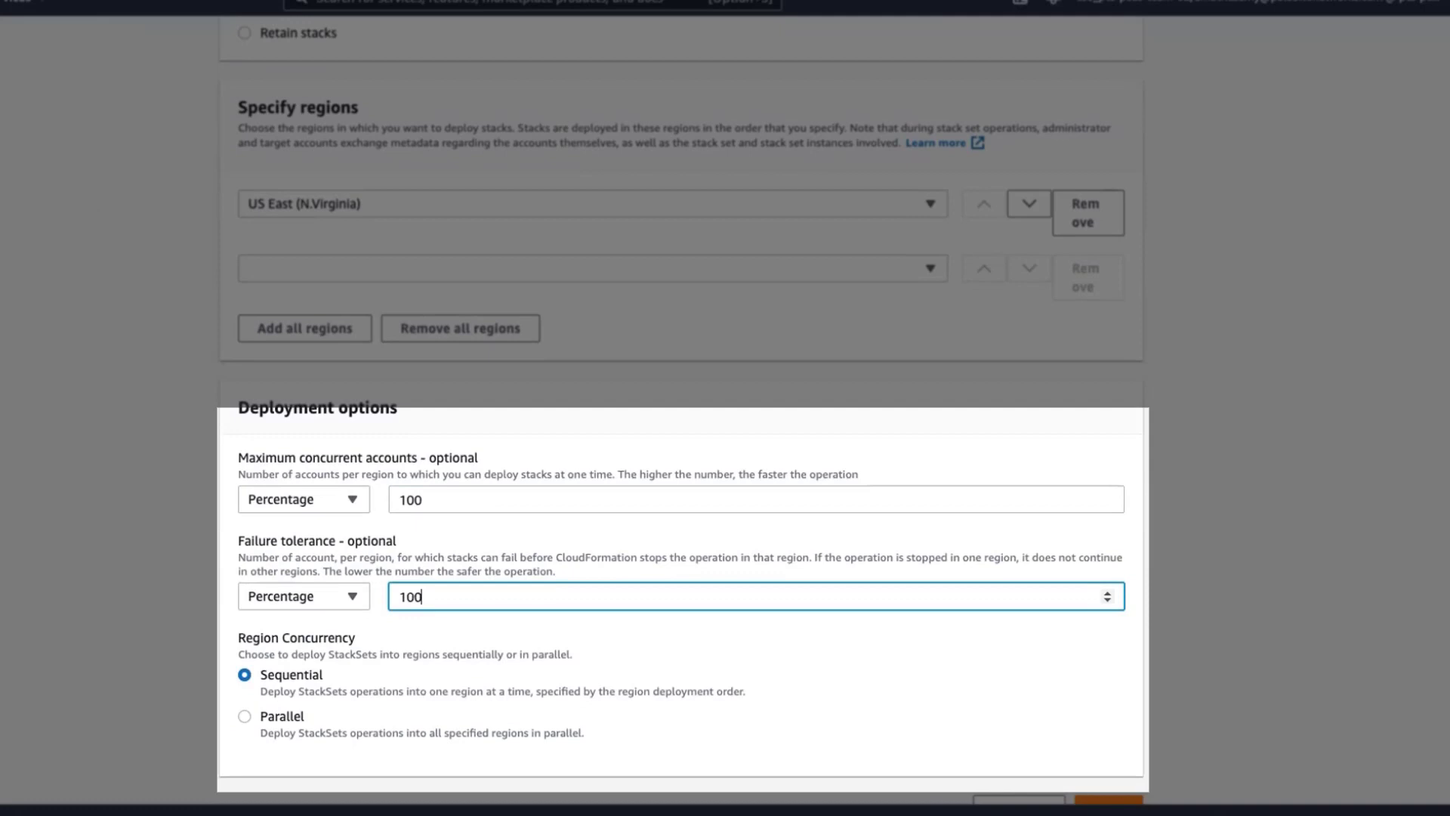
{"action": "scroll", "coordinate": [1259, 573], "scroll_direction": "down", "scroll_amount": 1}
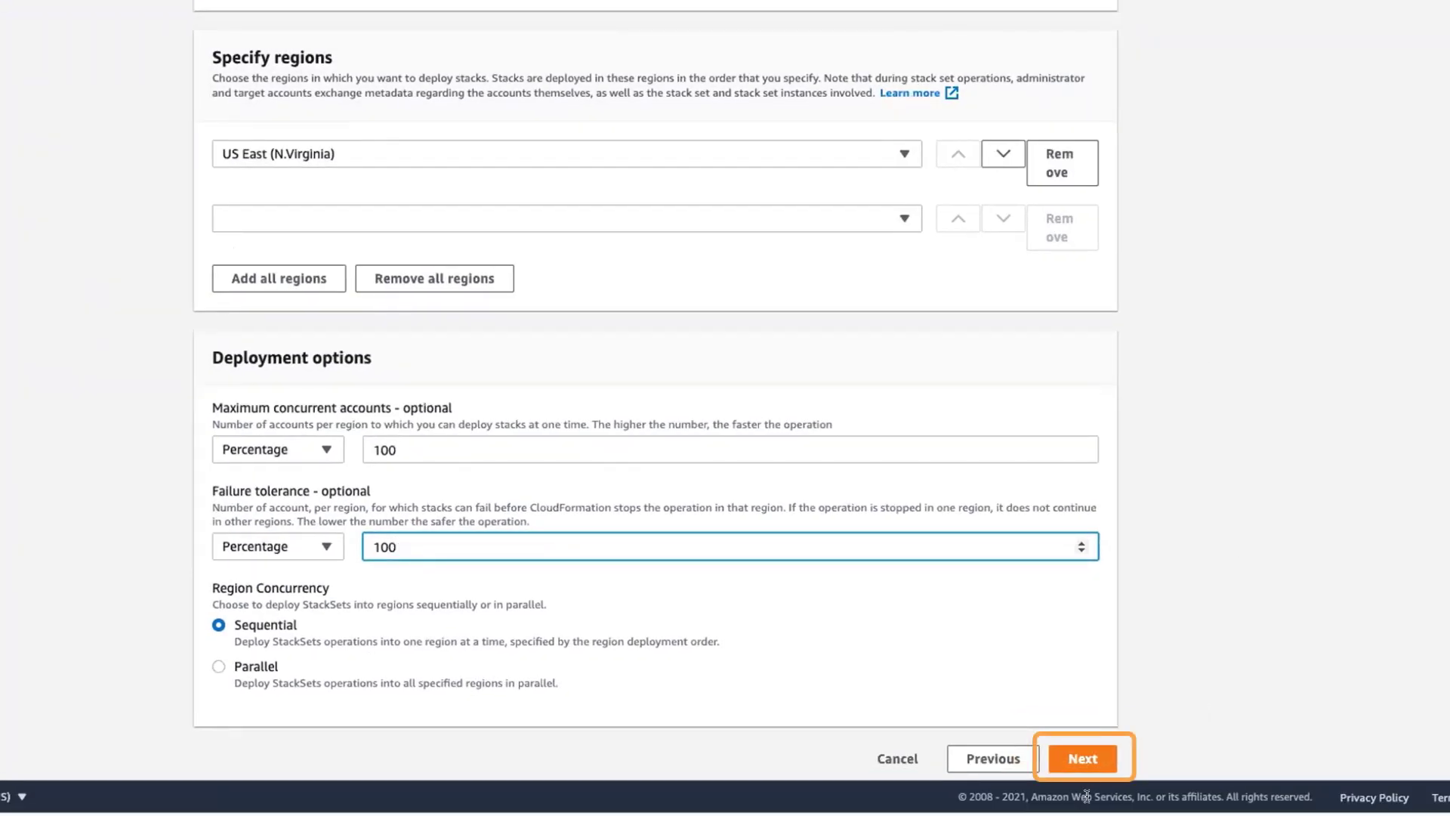
{"action": "left_click", "coordinate": [1087, 759]}
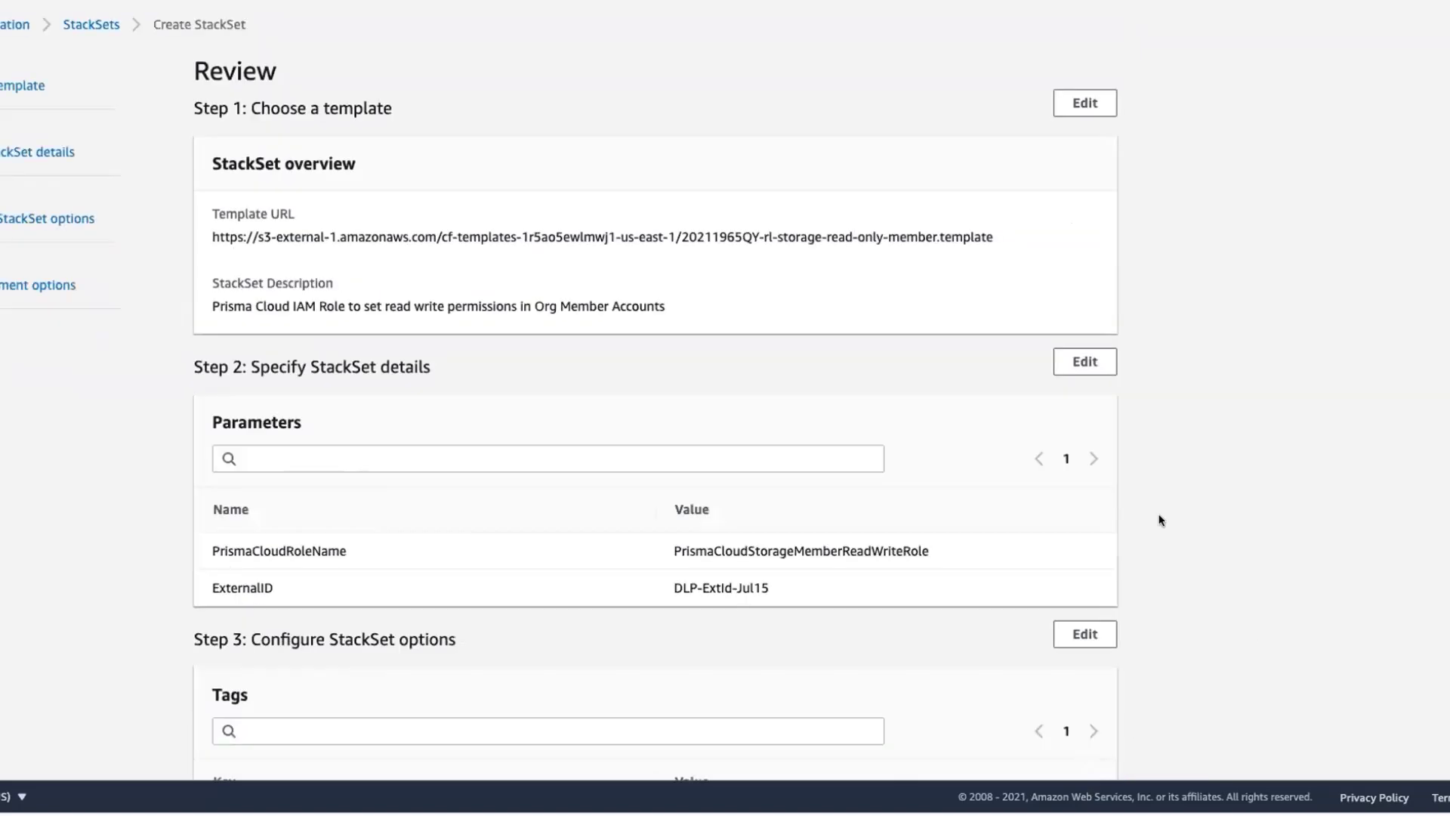
{"action": "scroll", "coordinate": [1336, 542], "scroll_direction": "down", "scroll_amount": 10}
{"action": "scroll", "coordinate": [1351, 547], "scroll_direction": "down", "scroll_amount": 3}
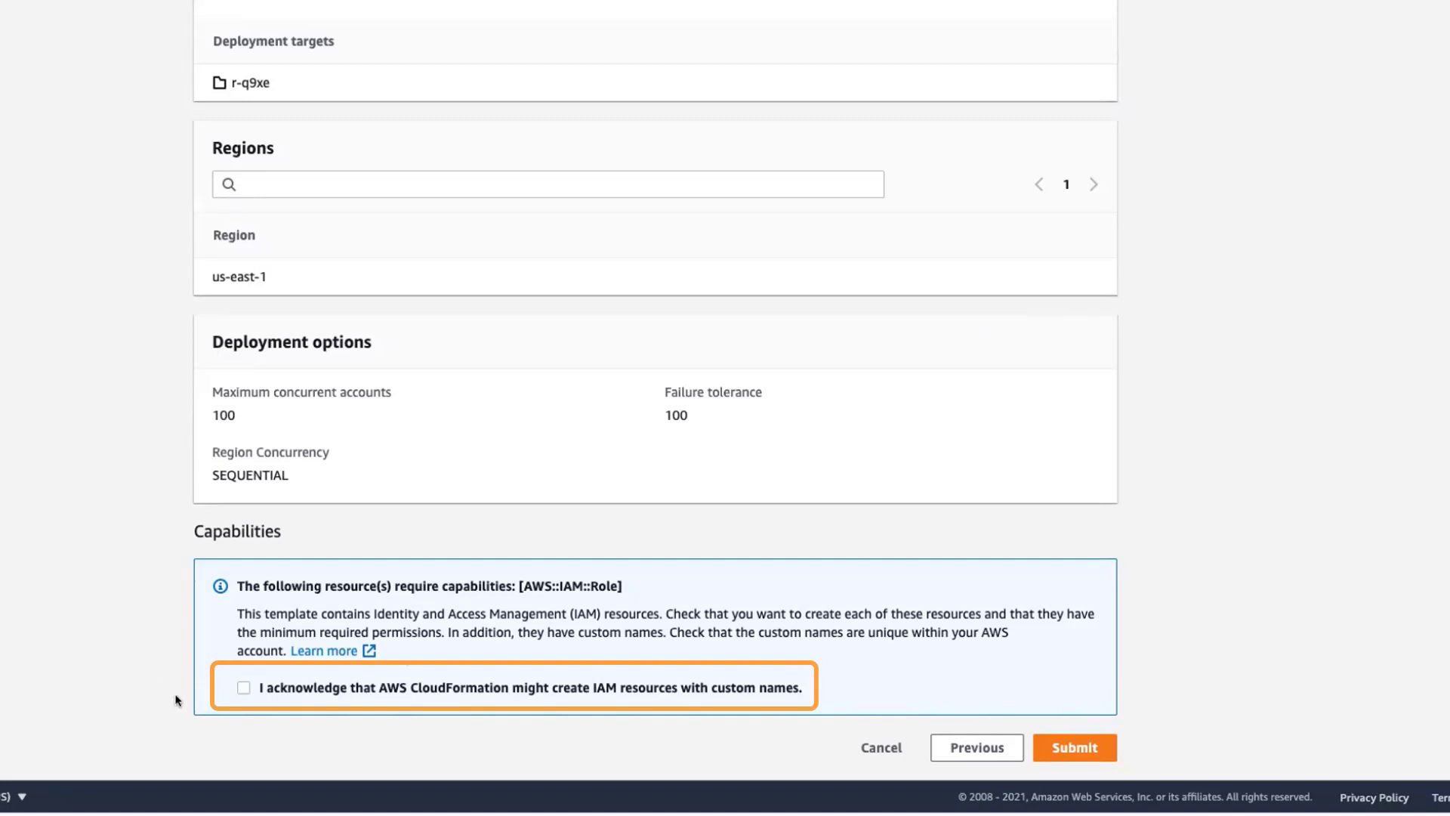
{"action": "left_click", "coordinate": [242, 687]}
{"action": "left_click", "coordinate": [1061, 747]}
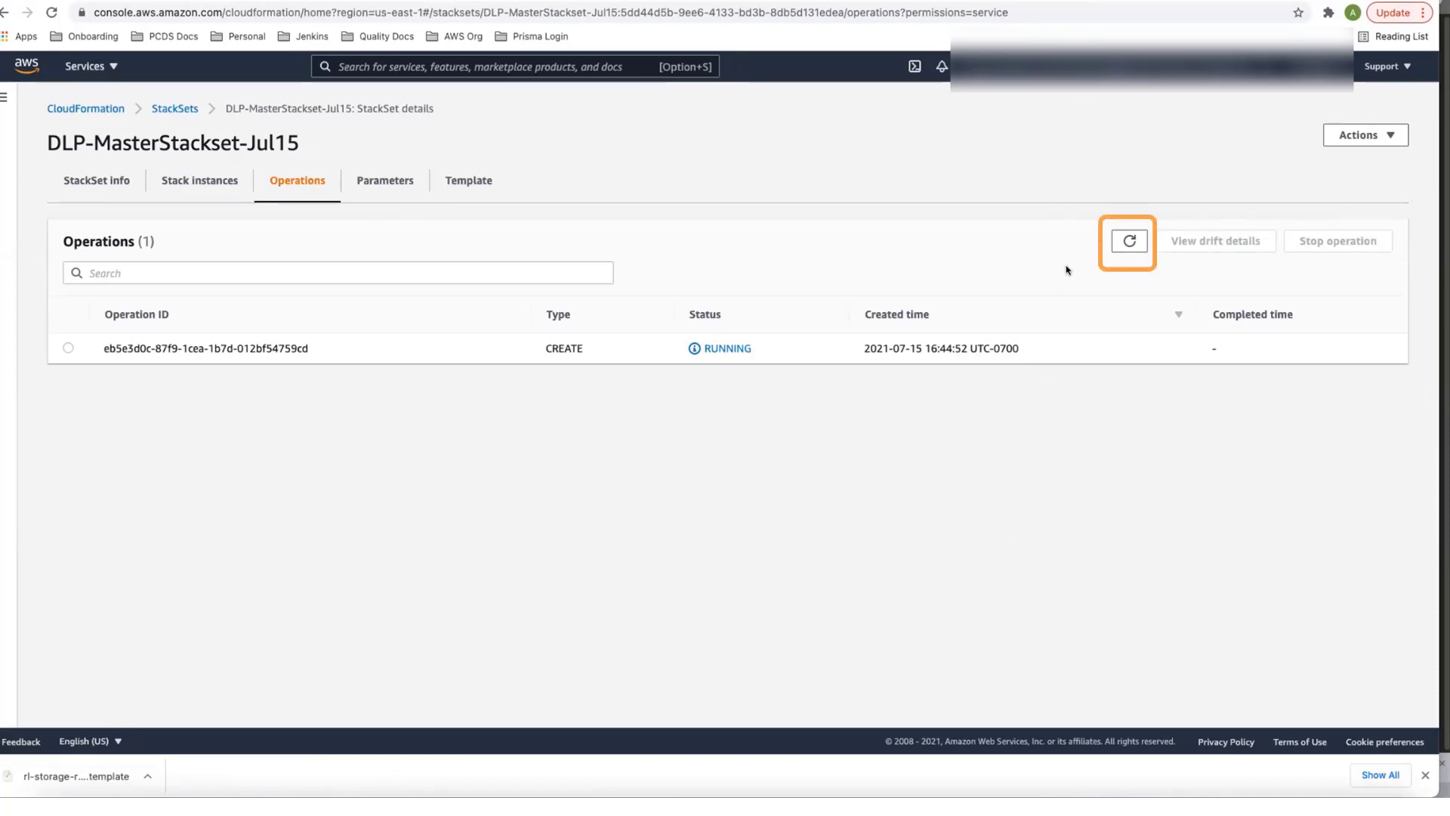
- Refresh the StackSet's operation status and check its stack instances in the AWS accounts
{"action": "left_click", "coordinate": [1130, 241]}
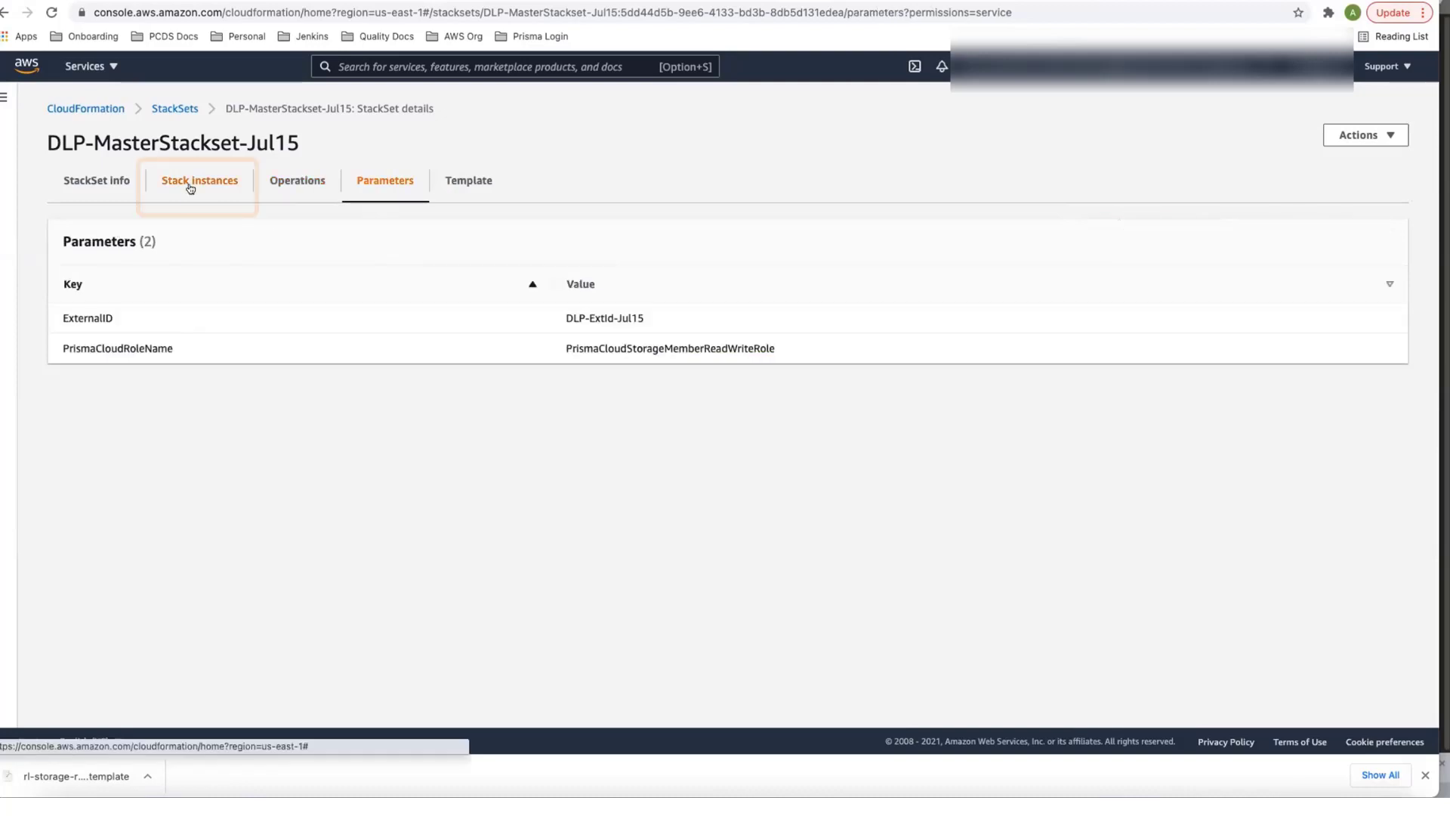
{"action": "left_click", "coordinate": [190, 188]}
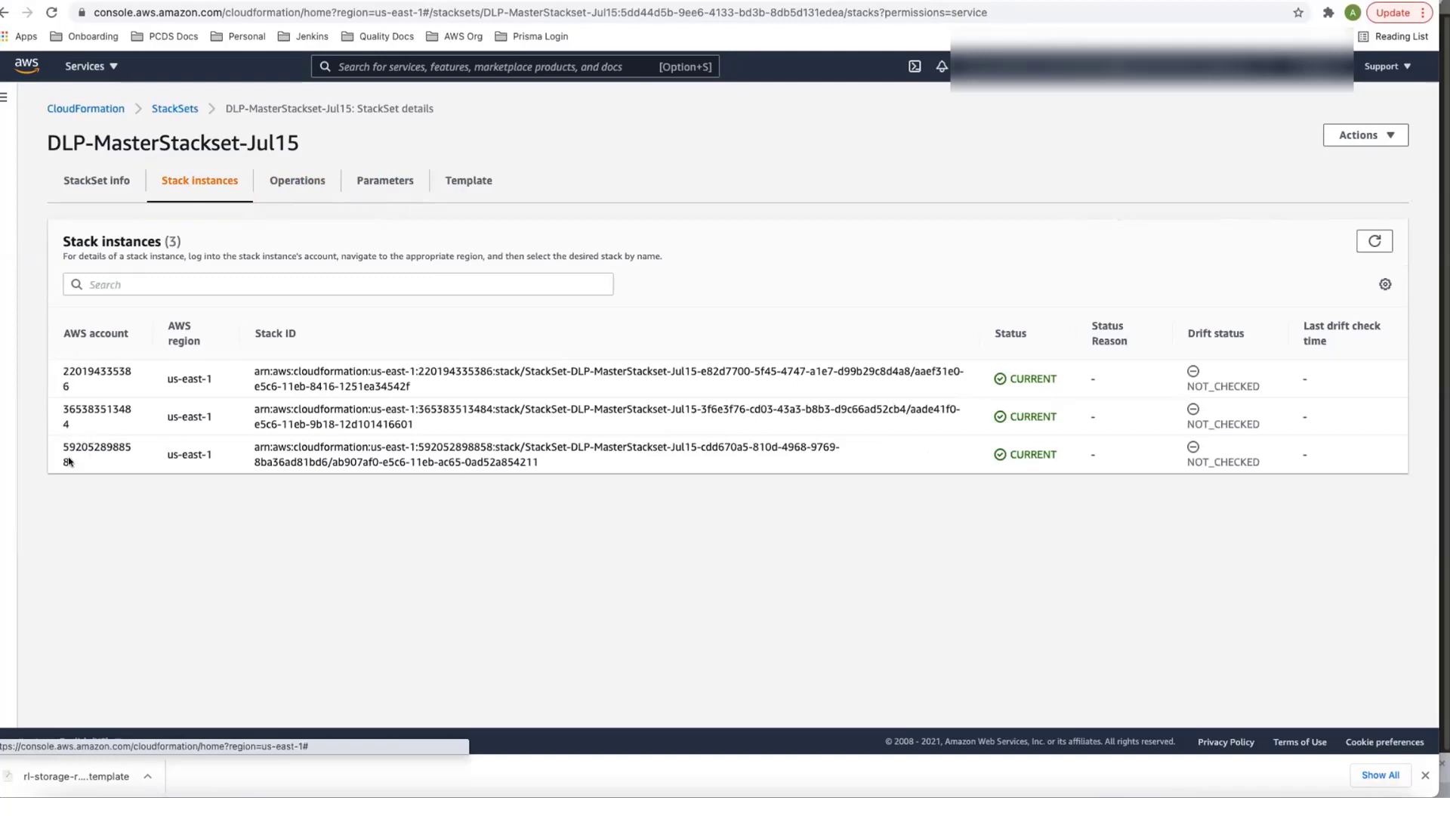
{"action": "left_click_drag", "start_coordinate": [72, 462], "coordinate": [58, 438]}
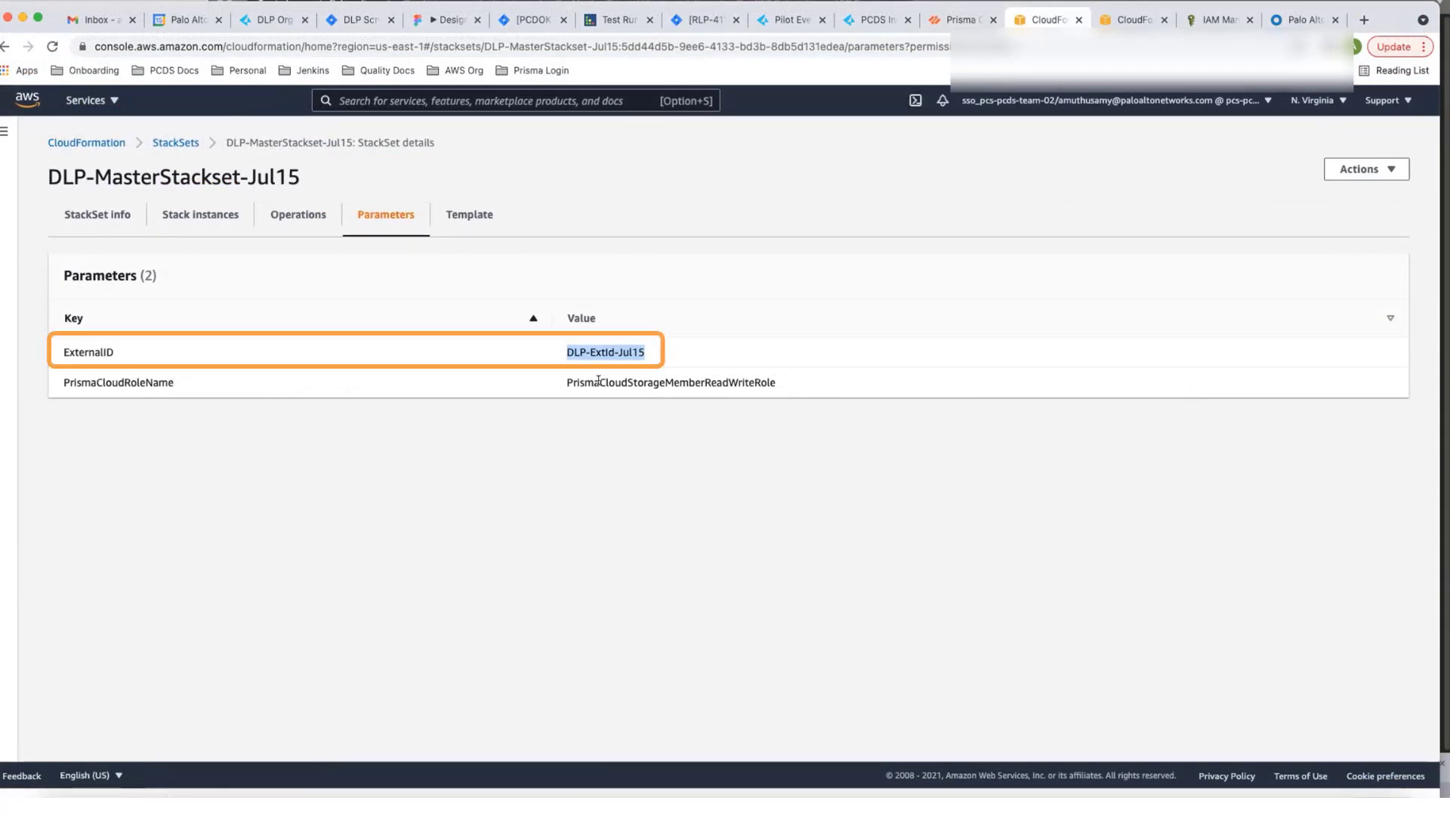
- Switch to Prisma Cloud and replace the Member External ID with the StackSet's external ID, DLP-ExtId-Jul15
{"action": "left_click", "coordinate": [952, 21]}
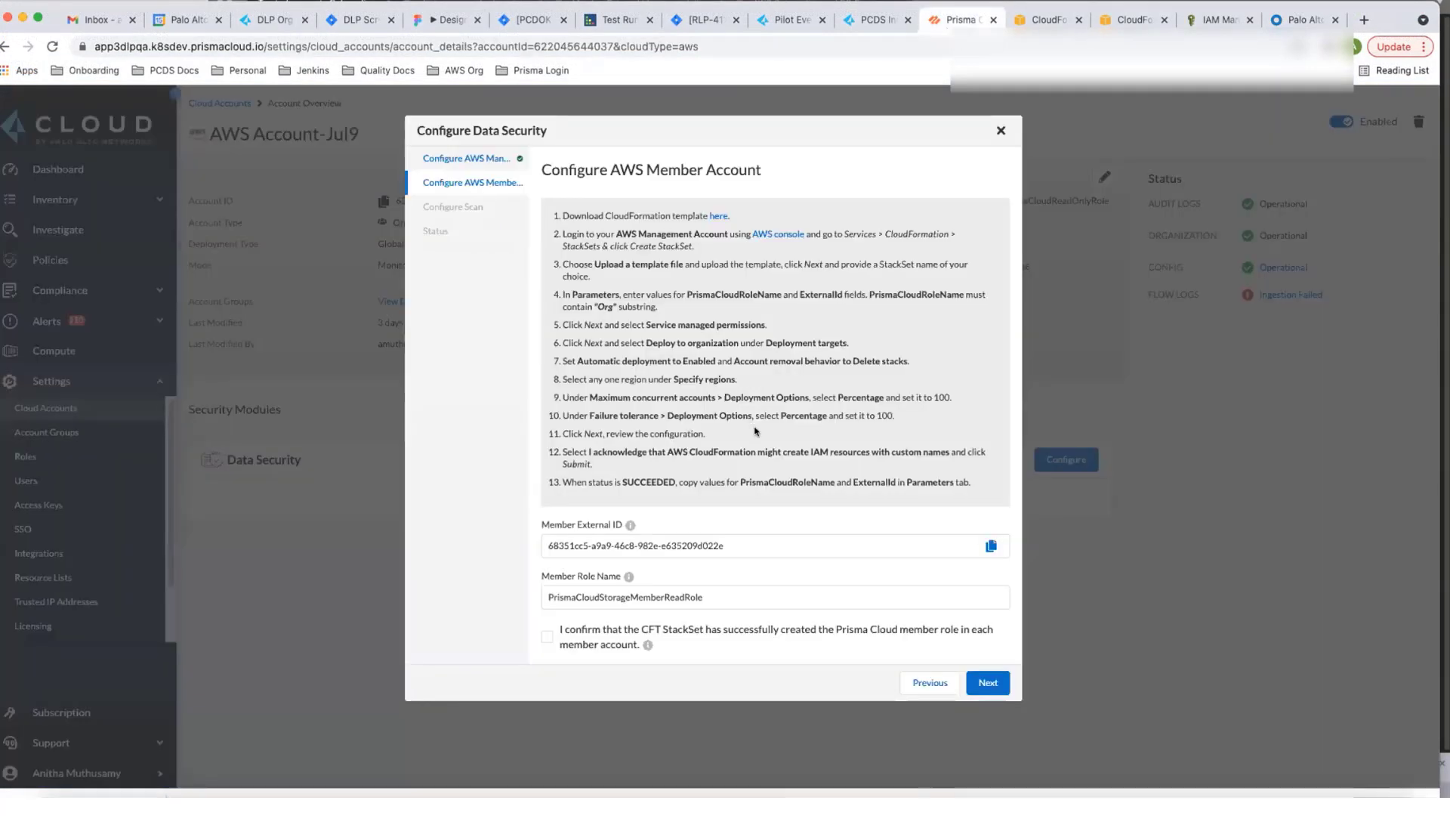
{"action": "triple_click", "coordinate": [729, 546]}
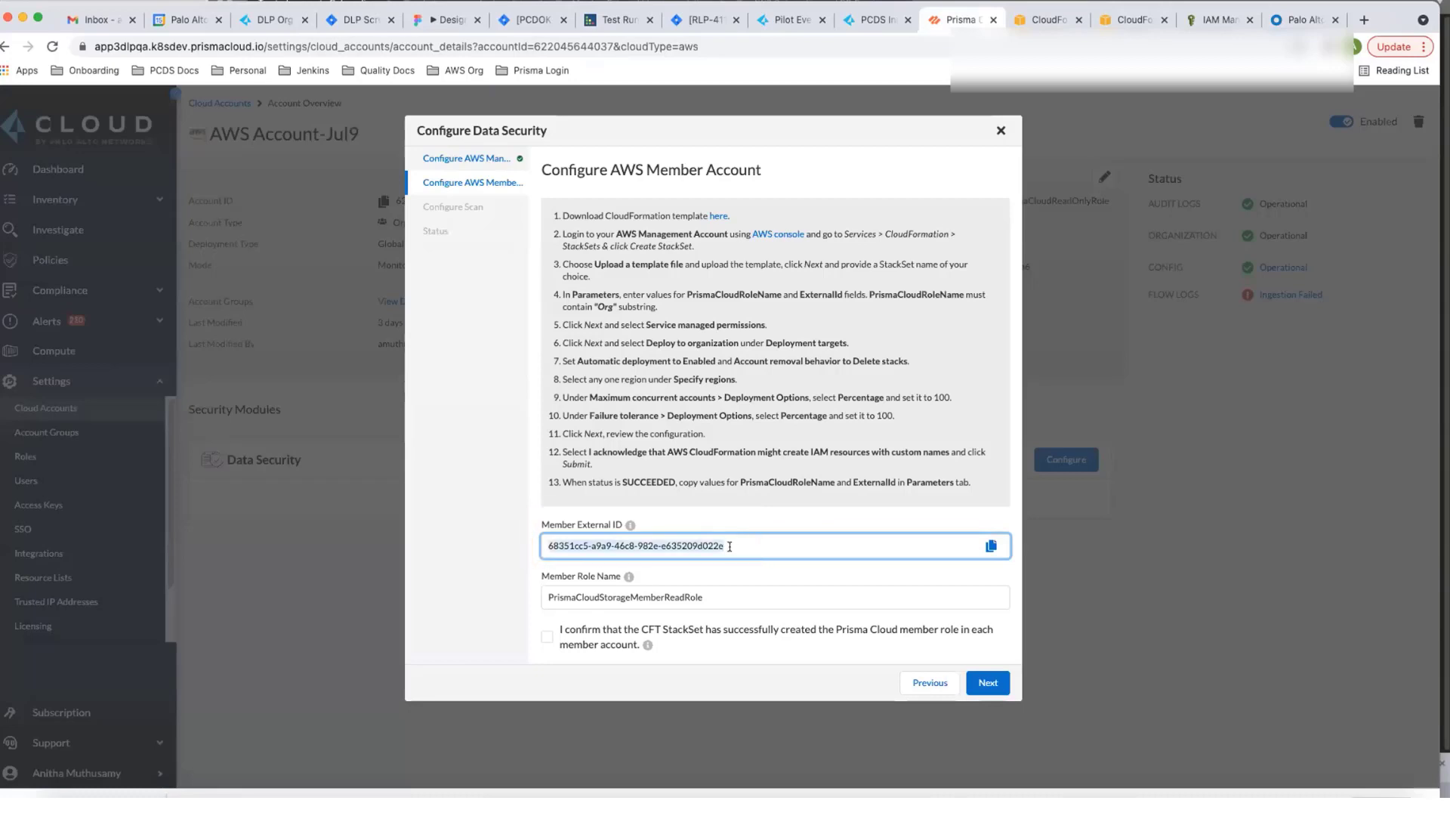
{"action": "key", "text": "BackSpace"}
{"action": "type", "text": "DLP-ExtId-Jul15"}
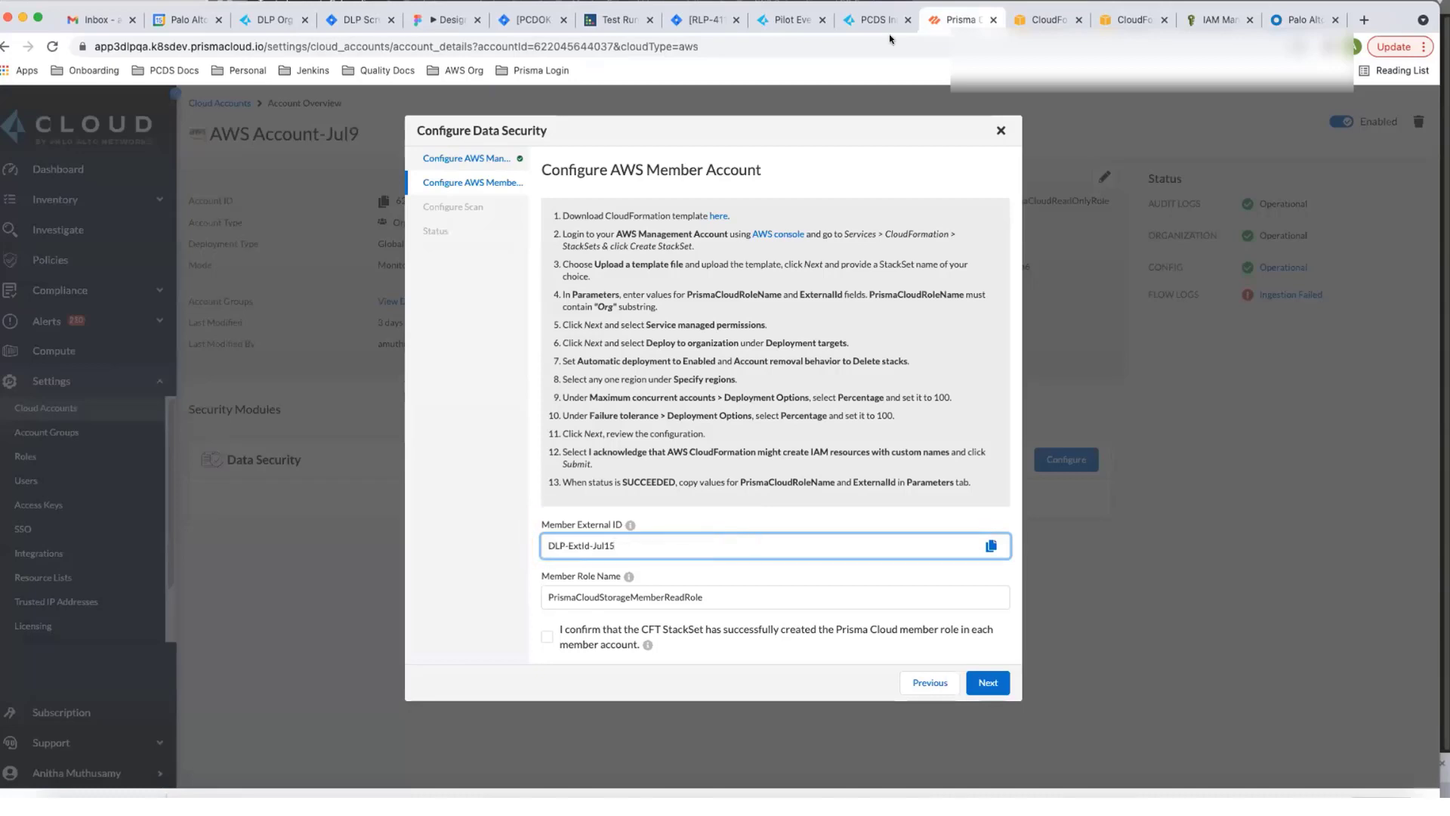
- Copy PrismaCloudStorageMemberReadWriteRole from the StackSet parameters into Prisma Cloud's Member Role Name, confirm the member role's creation and proceed to the scan configuration
{"action": "left_click", "coordinate": [1046, 20]}
{"action": "left_click_drag", "start_coordinate": [784, 382], "coordinate": [564, 382]}
{"action": "key", "text": "ctrl+c"}
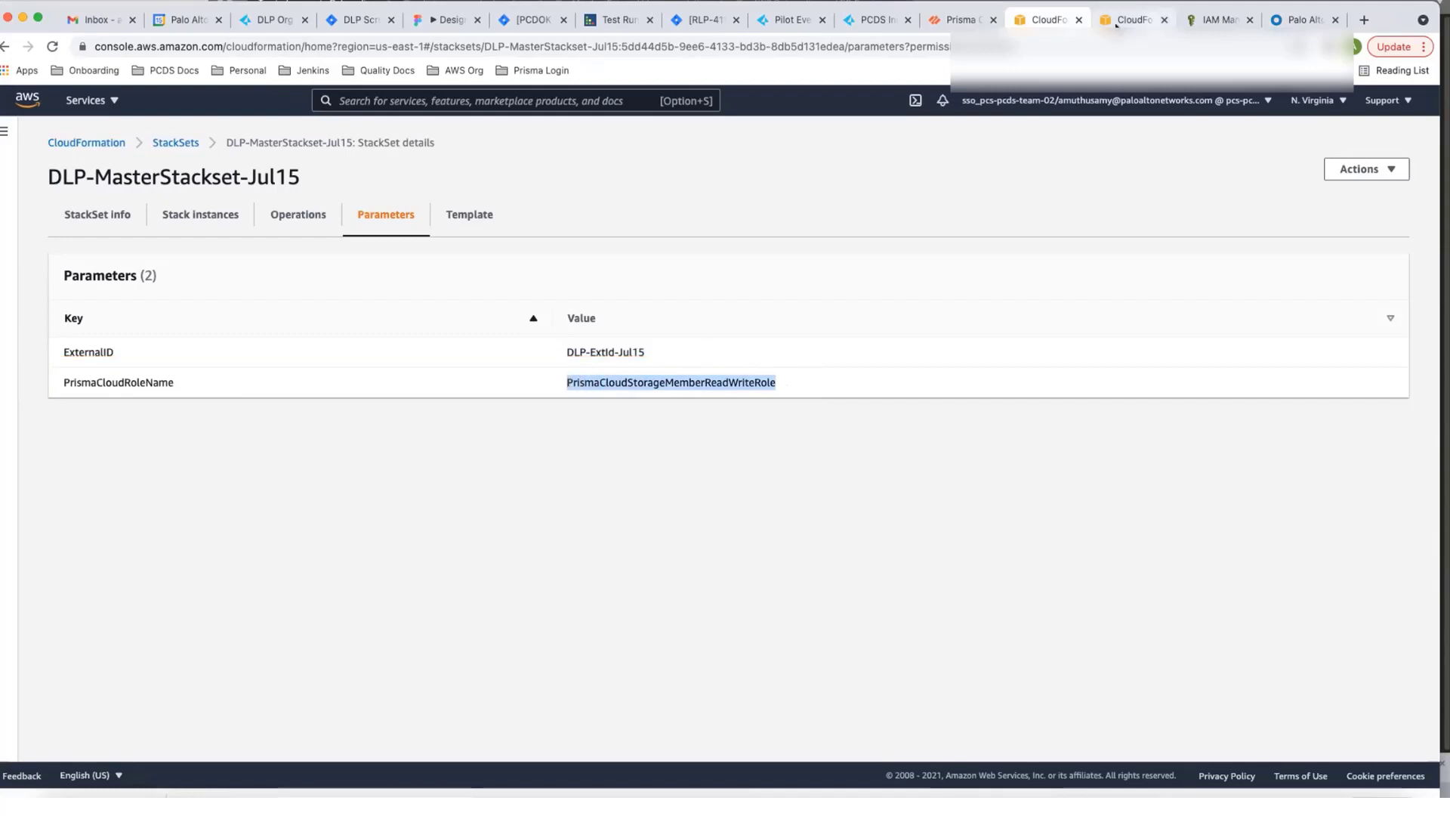
{"action": "left_click", "coordinate": [961, 19]}
{"action": "left_click", "coordinate": [717, 596]}
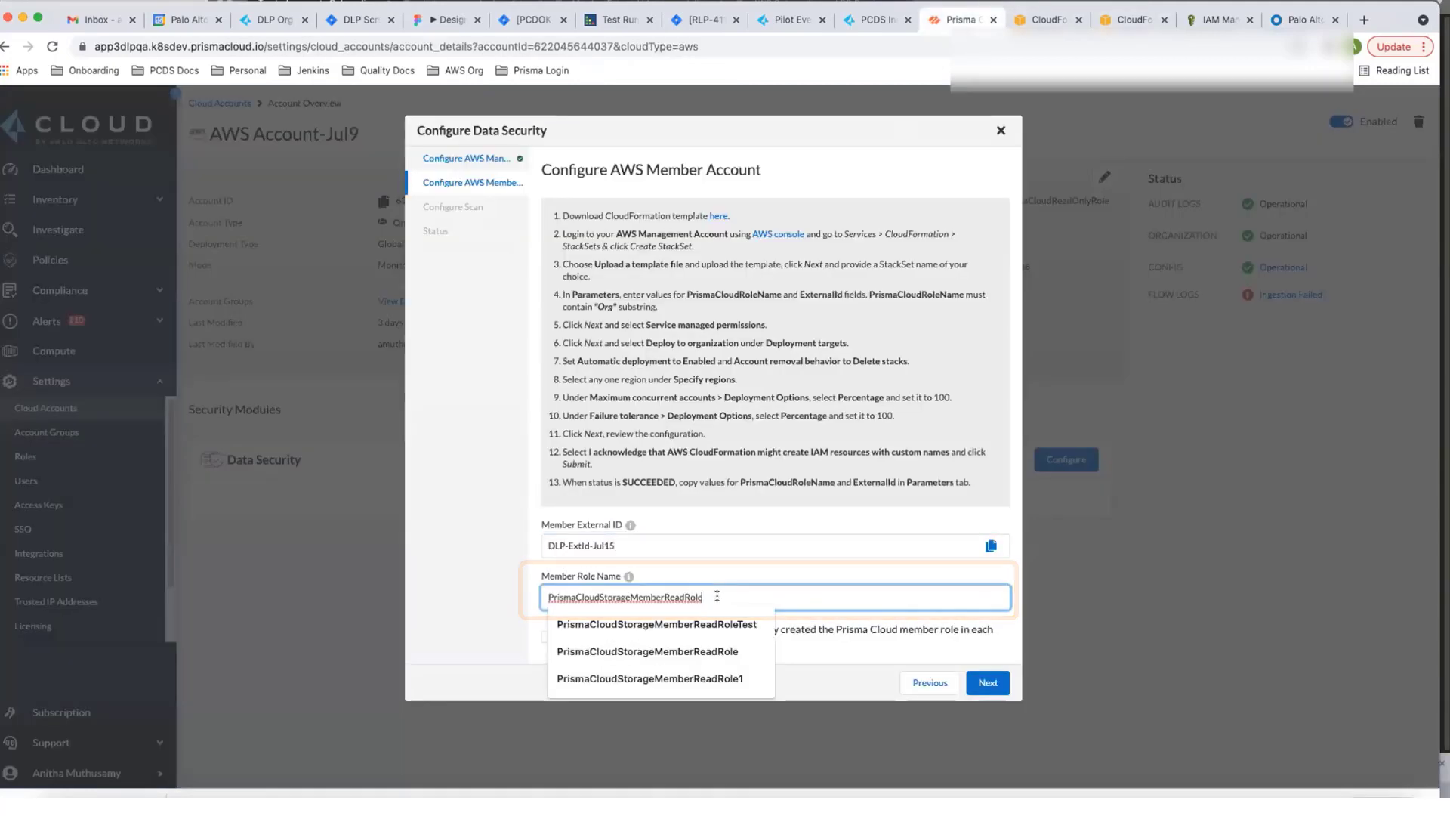
{"action": "key", "text": "ctrl+a"}
{"action": "key", "text": "ctrl+v"}
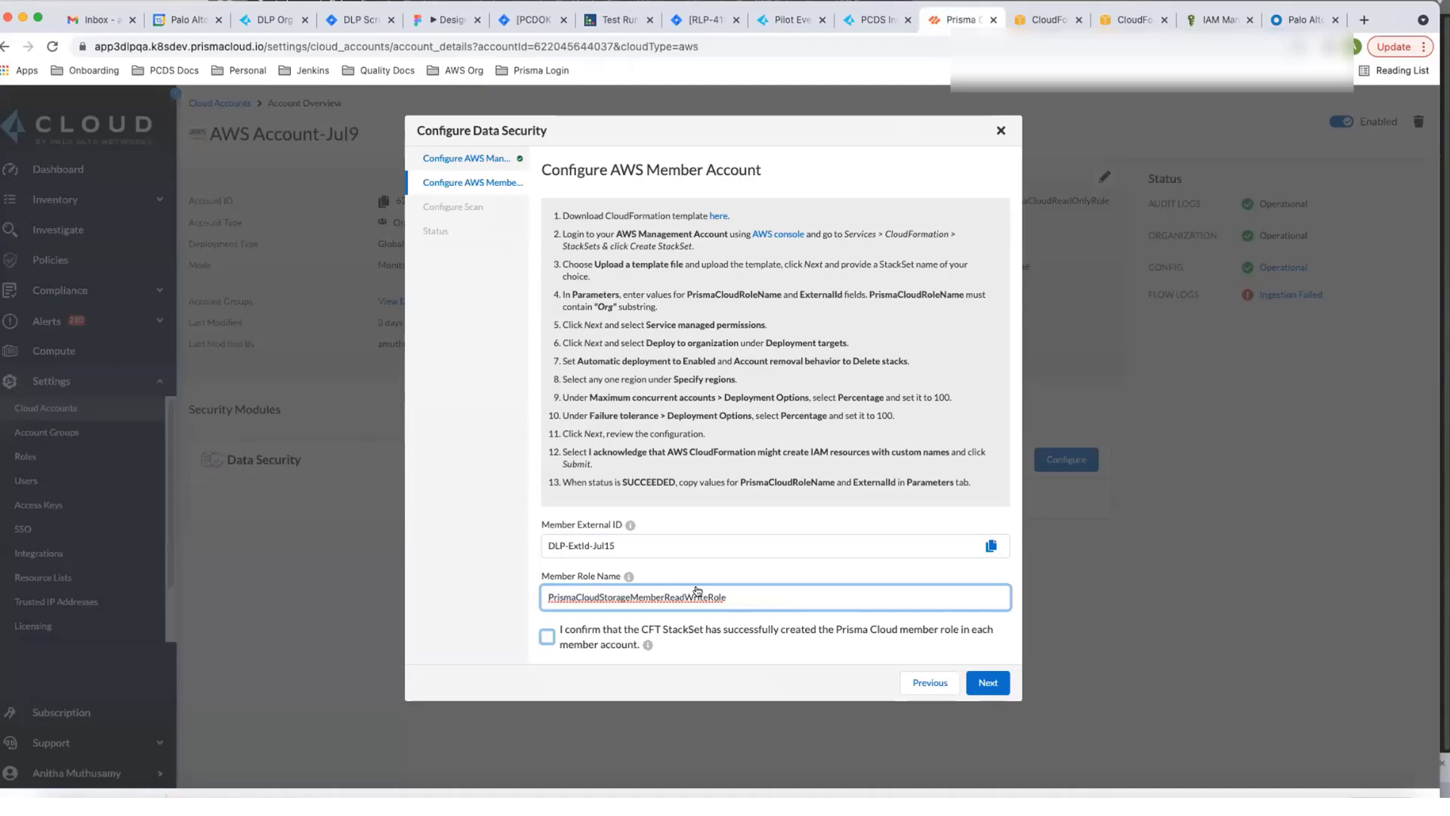
{"action": "left_click", "coordinate": [548, 637]}
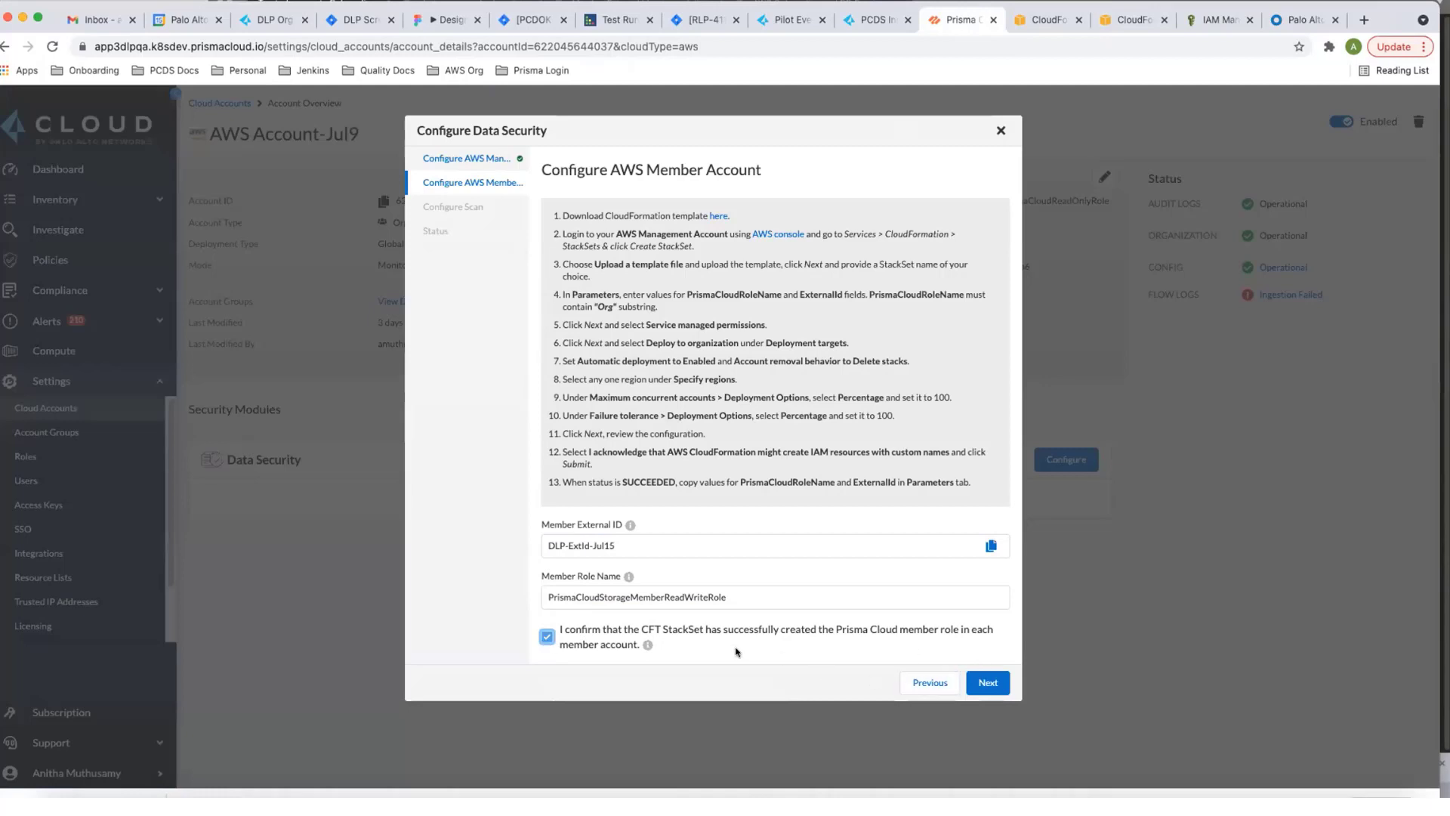
{"action": "left_click", "coordinate": [985, 684]}
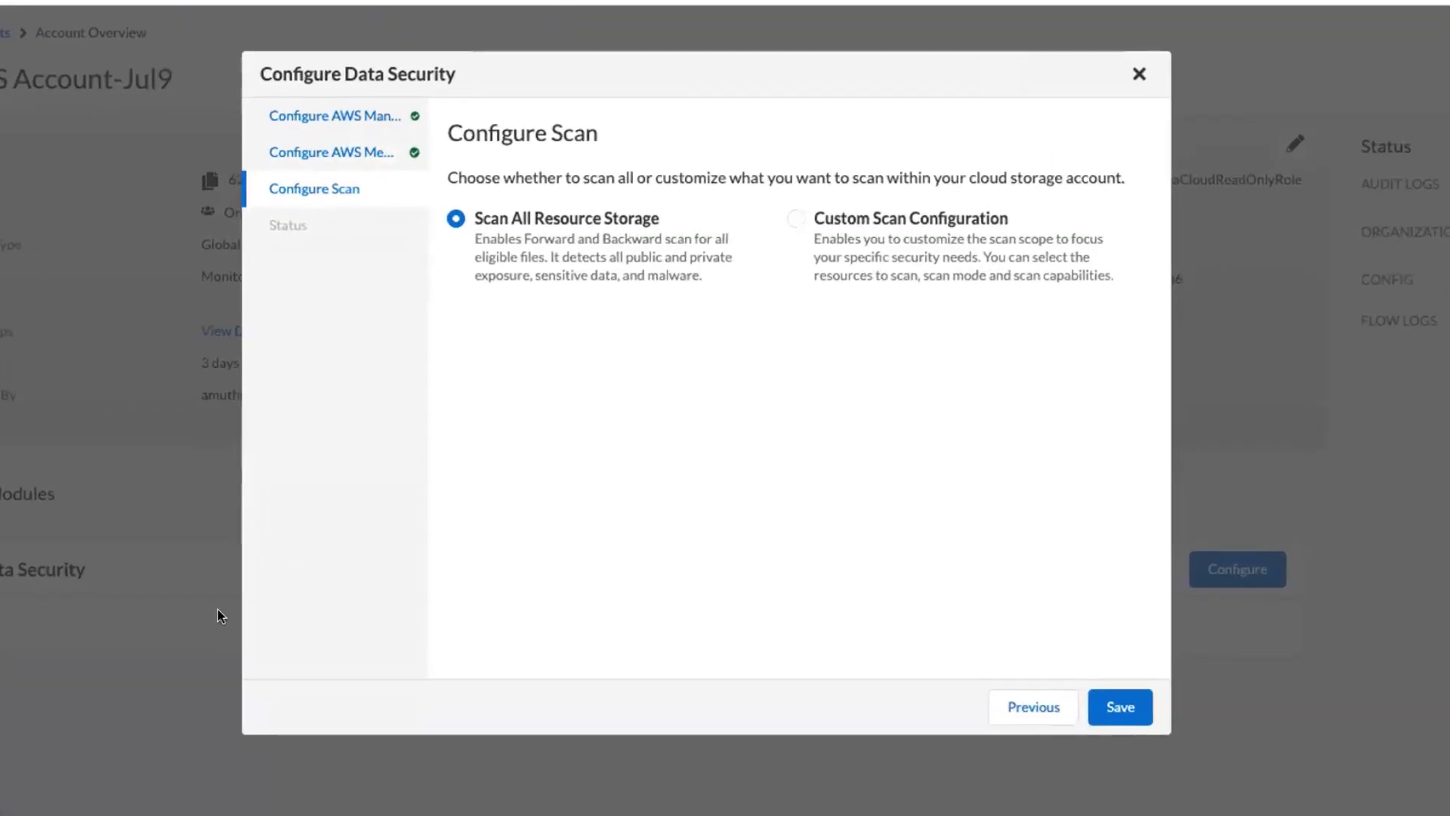